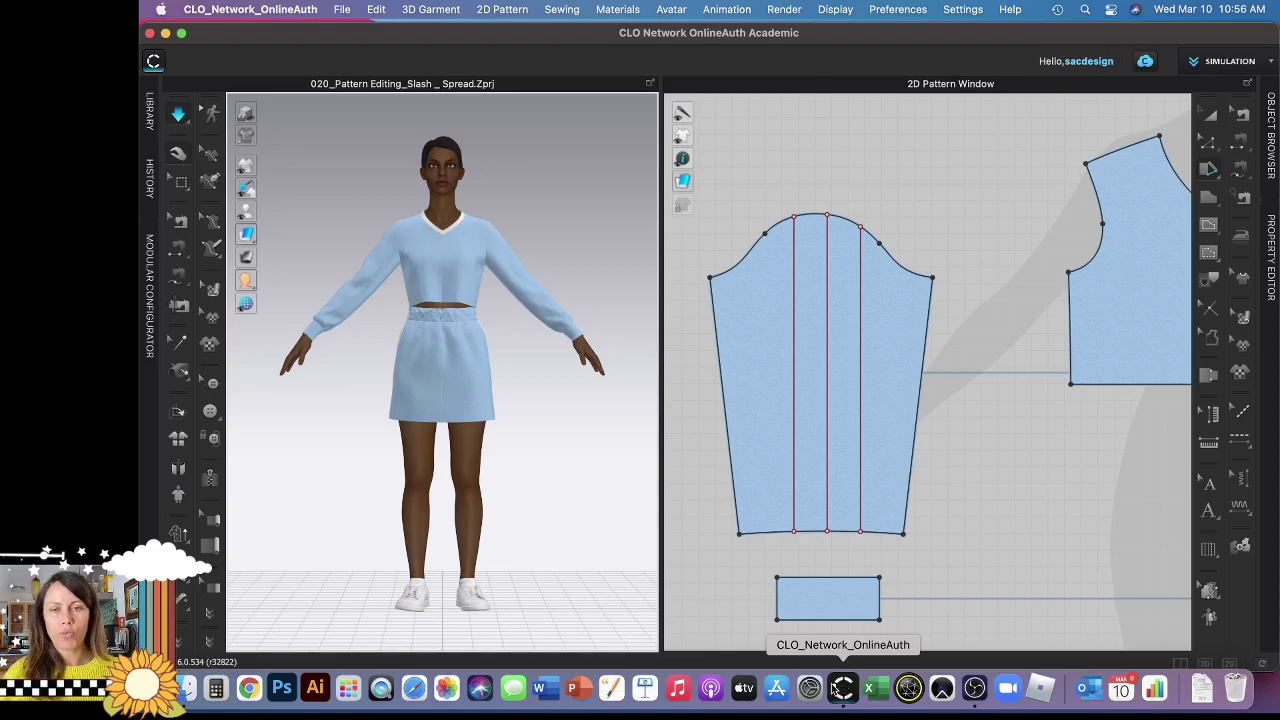
- Activate the Fullness (Point) tool for slashing and spreading the garment's 2D pattern pieces
{"action": "left_click", "coordinate": [682, 204]}
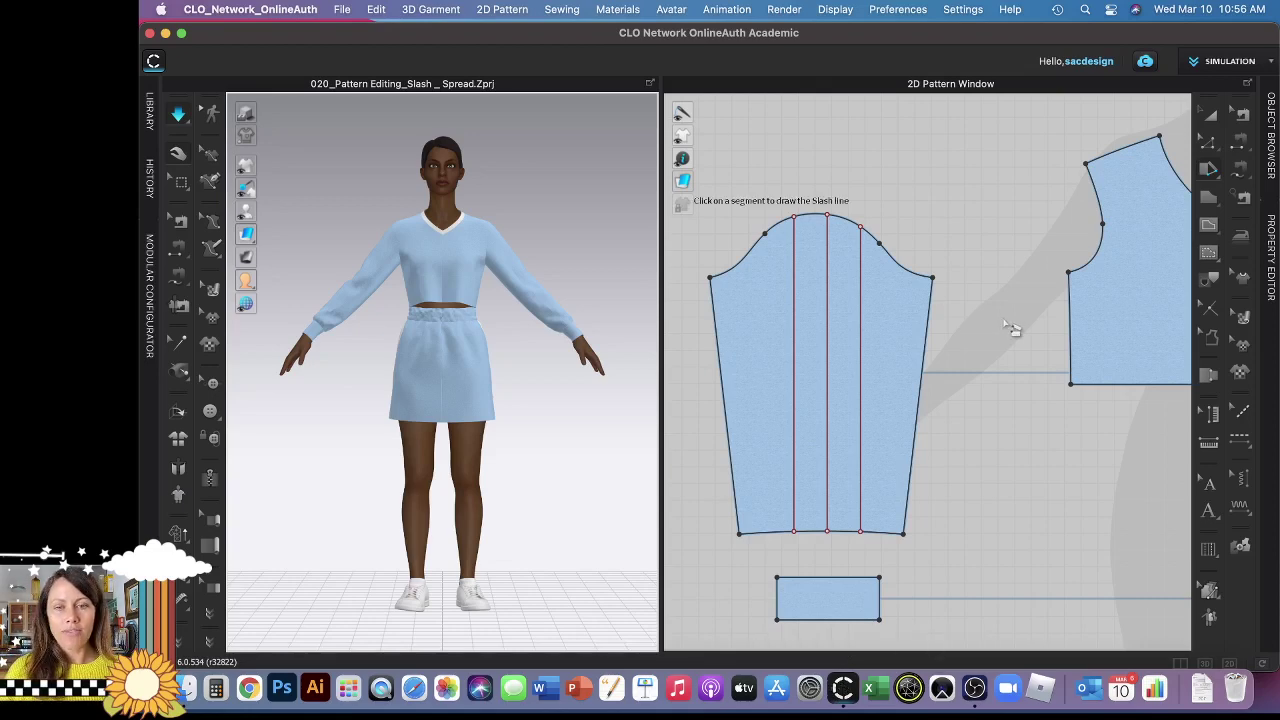
{"action": "scroll", "coordinate": [1013, 328], "scroll_direction": "down", "scroll_amount": 5}
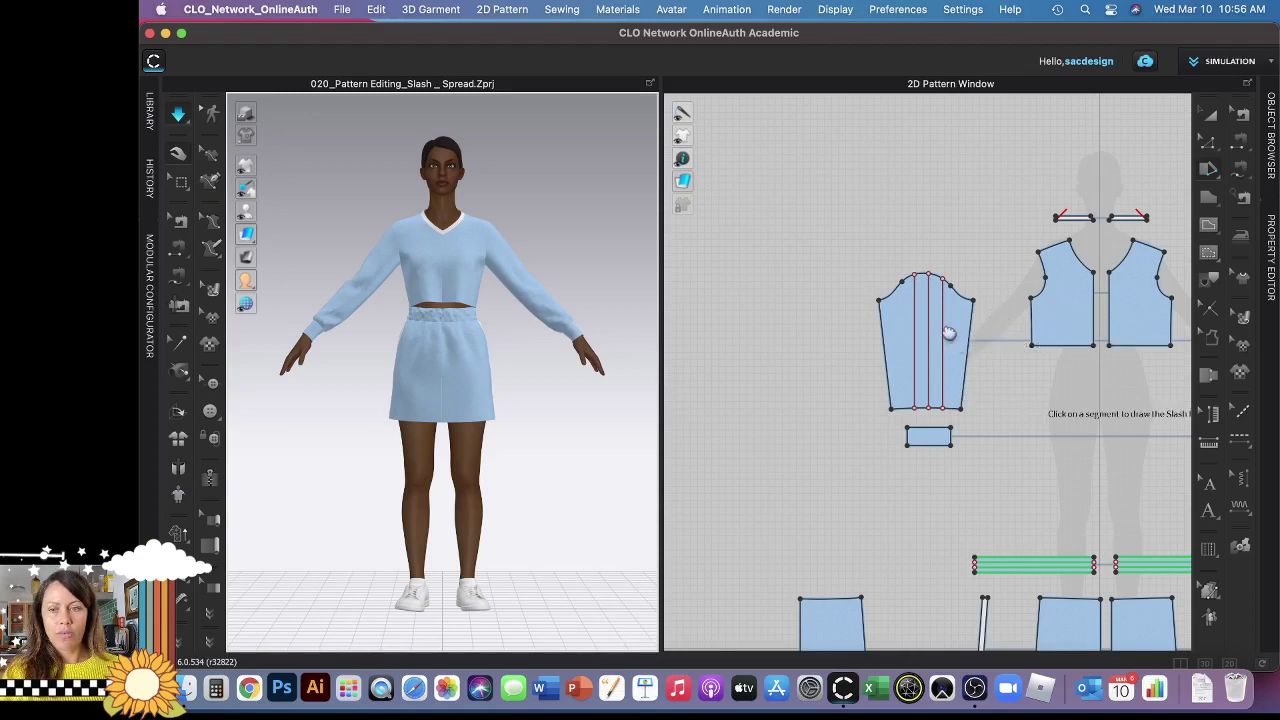
{"action": "scroll", "coordinate": [948, 333], "scroll_direction": "down", "scroll_amount": 5}
{"action": "scroll", "coordinate": [908, 282], "scroll_direction": "right", "scroll_amount": 5}
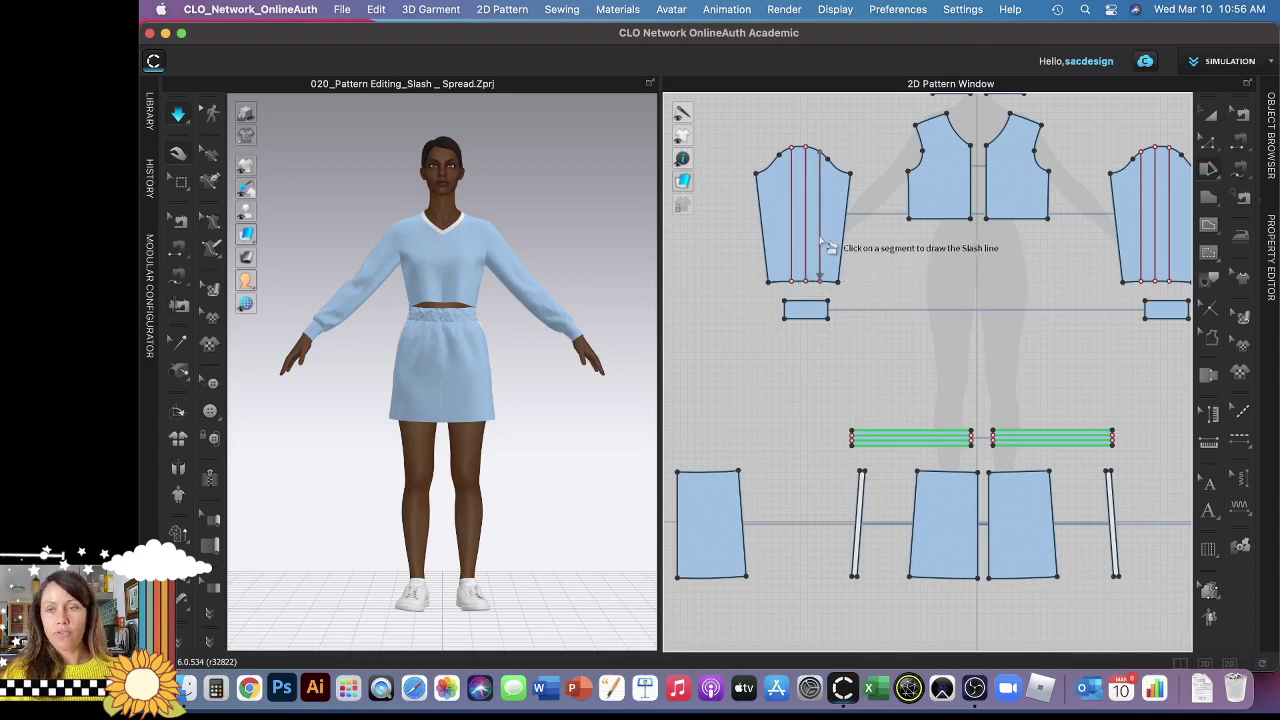
{"action": "left_click", "coordinate": [1212, 174]}
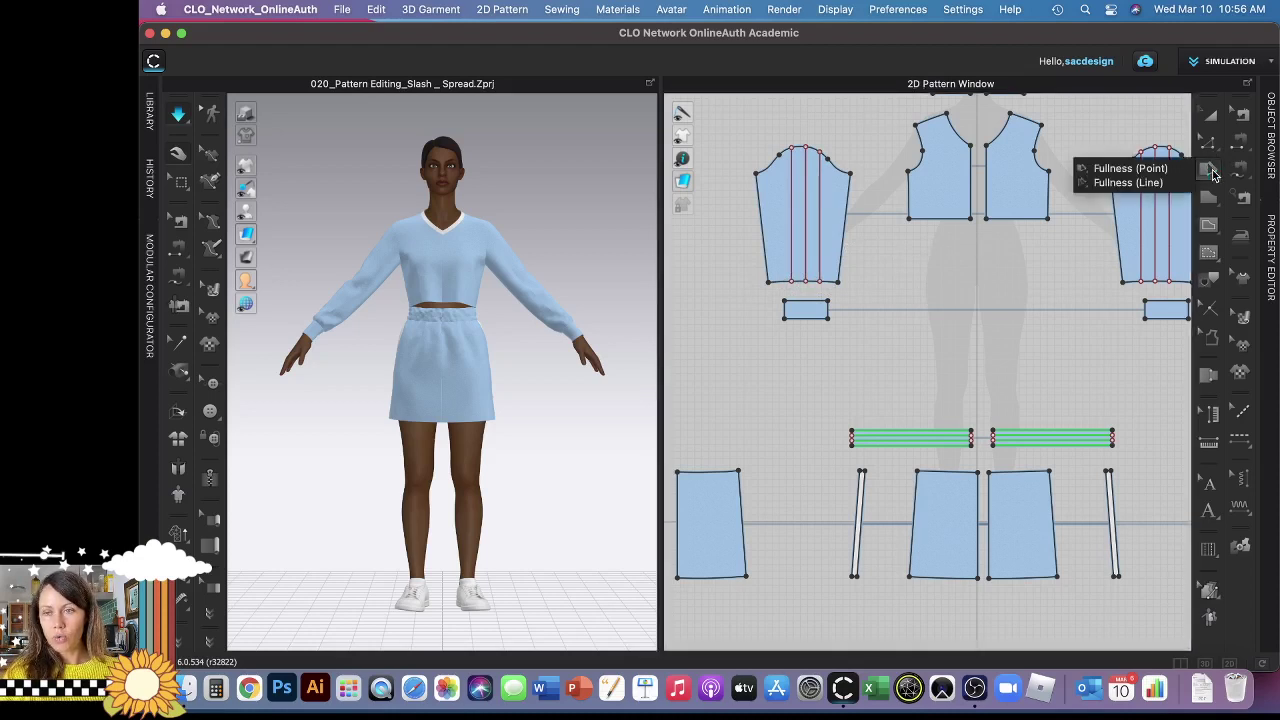
{"action": "left_click", "coordinate": [1129, 170]}
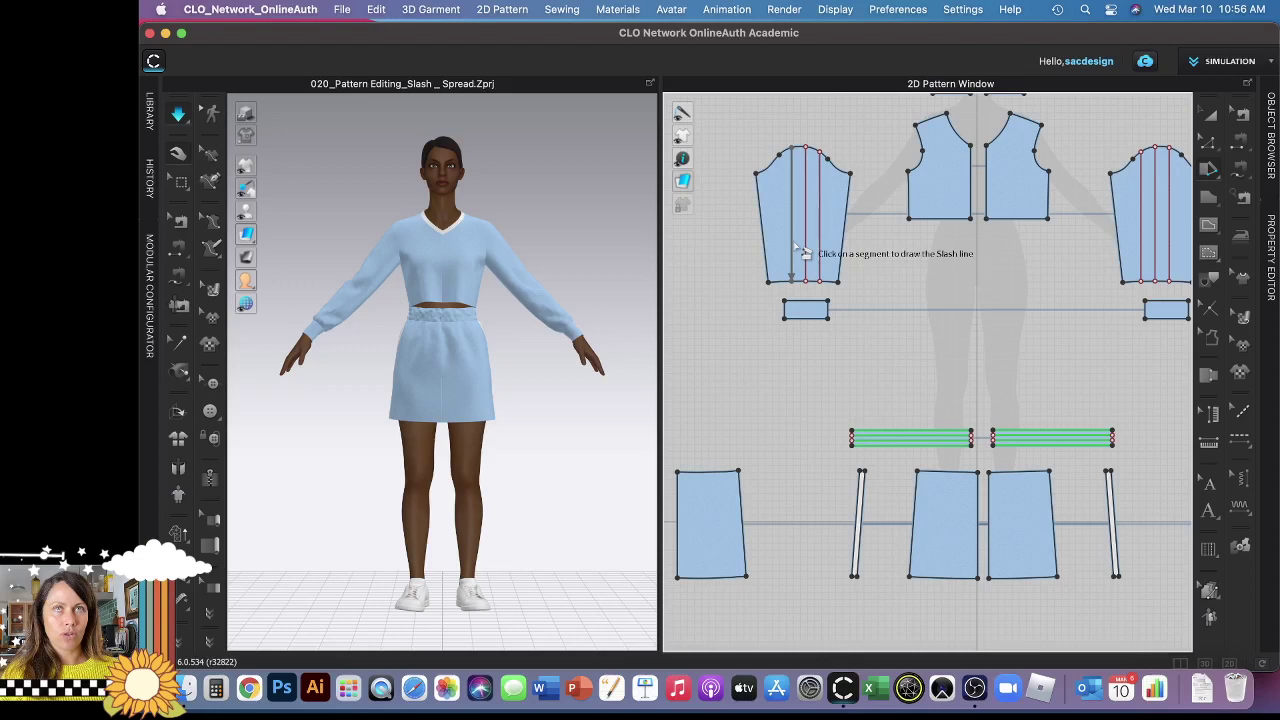
{"action": "left_click", "coordinate": [795, 198]}
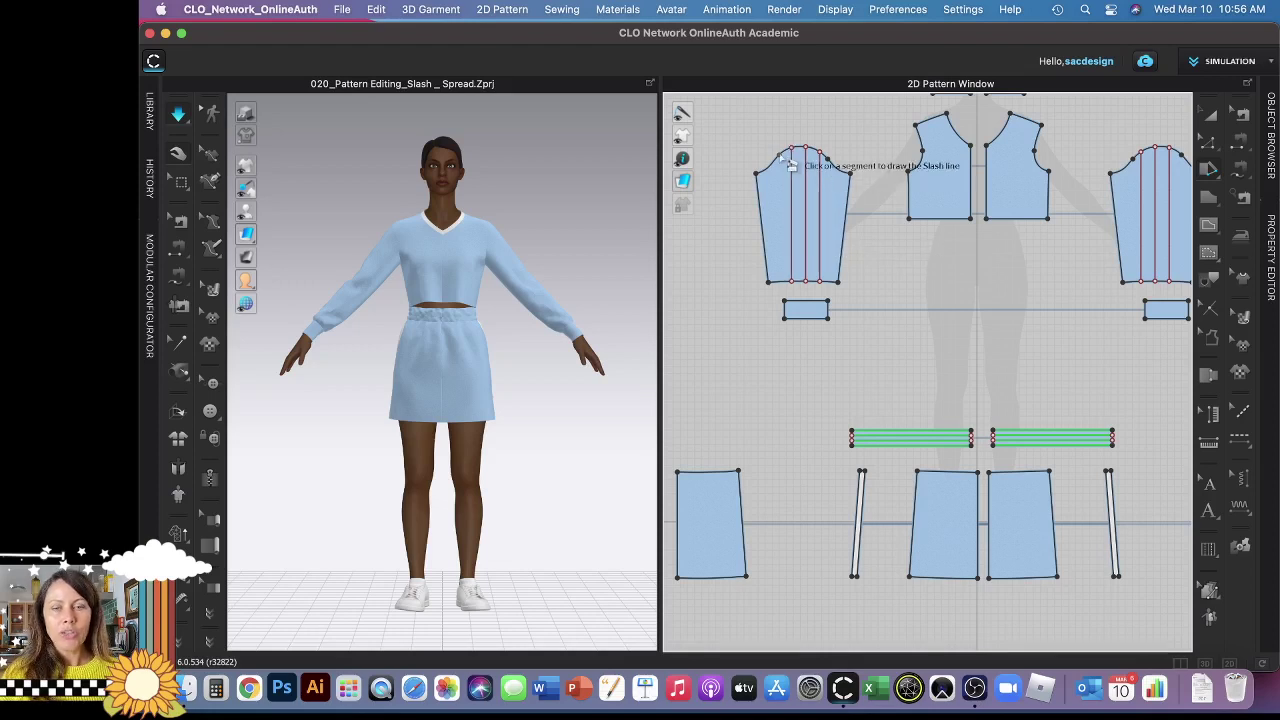
{"action": "left_click", "coordinate": [782, 157]}
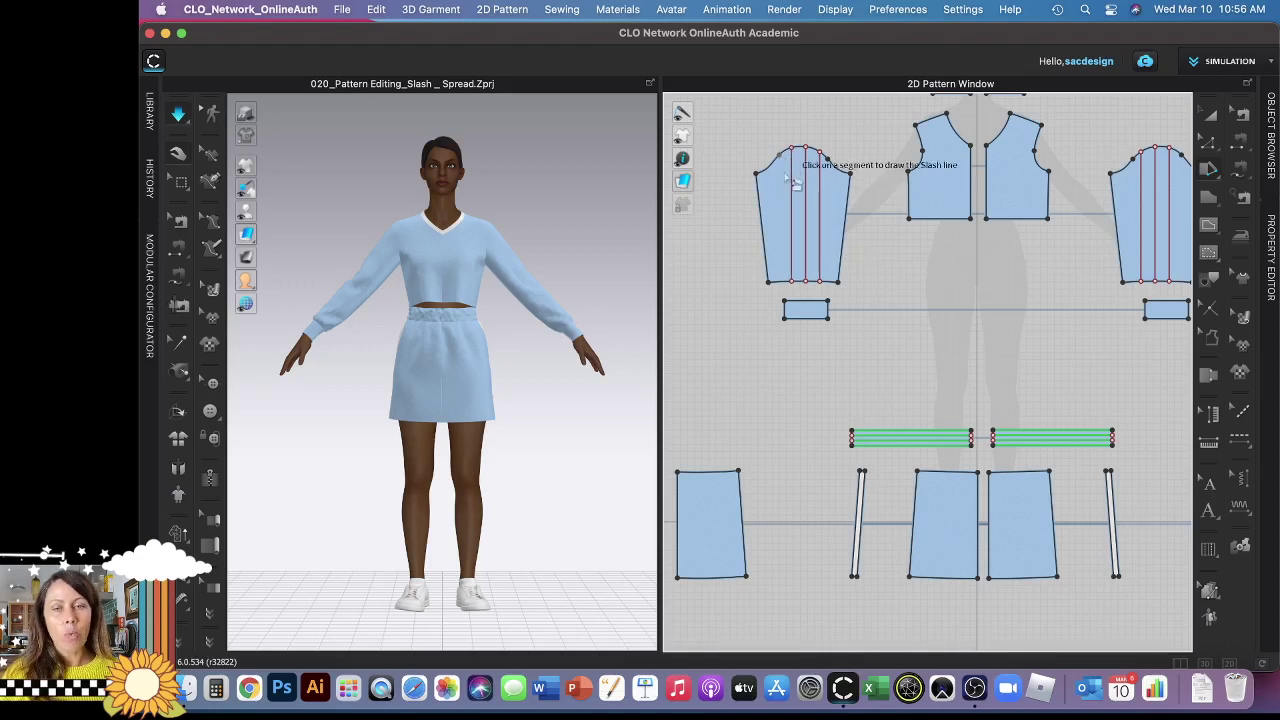
{"action": "left_click", "coordinate": [787, 284]}
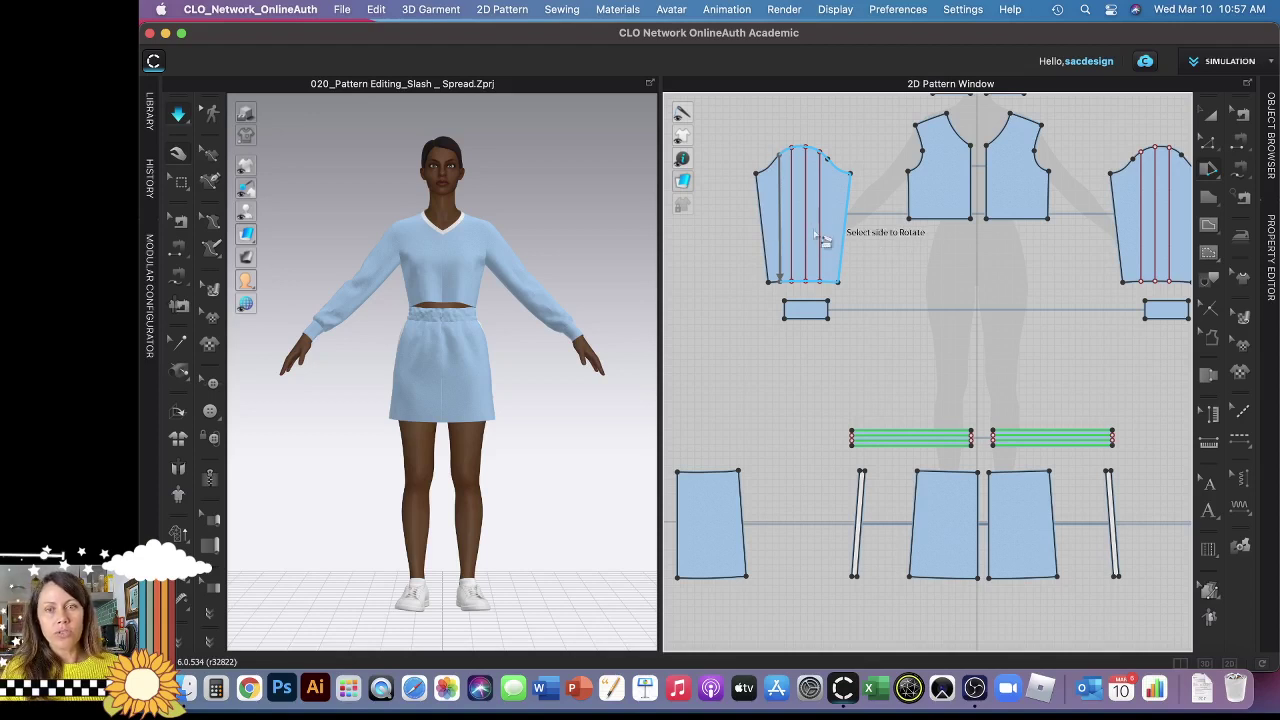
{"action": "key", "text": "super+z"}
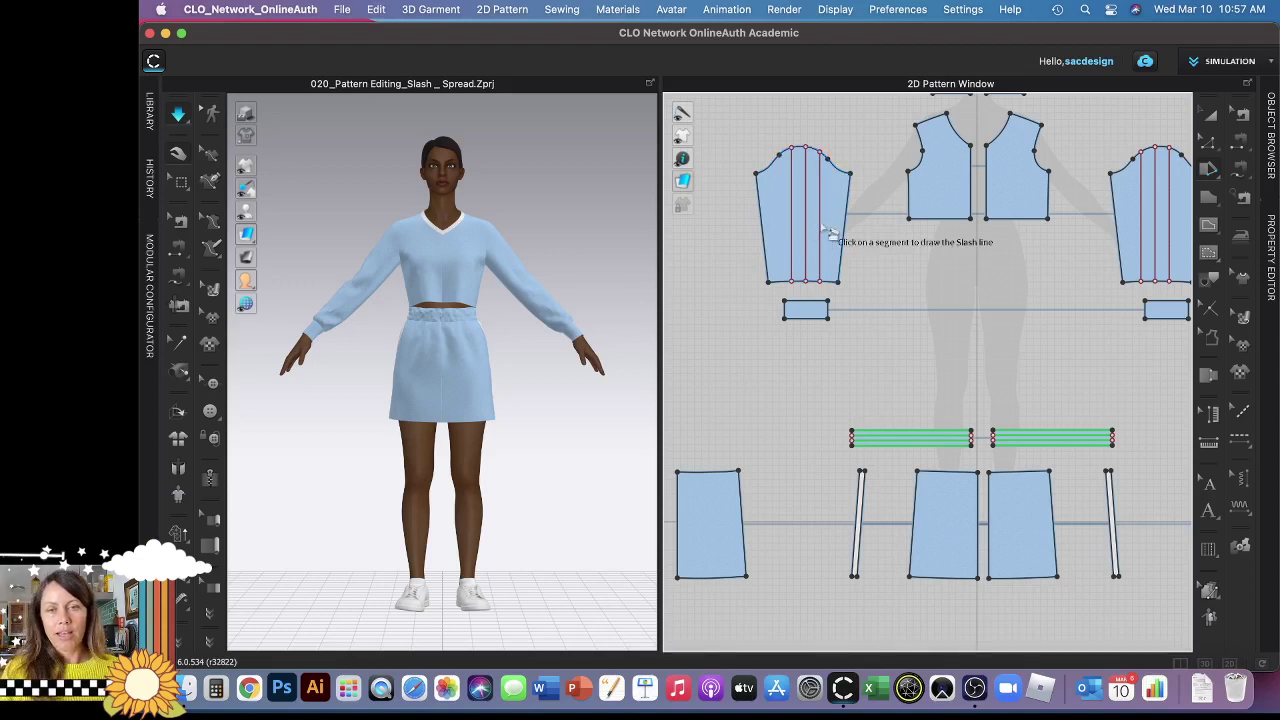
{"action": "key", "text": "super+z"}
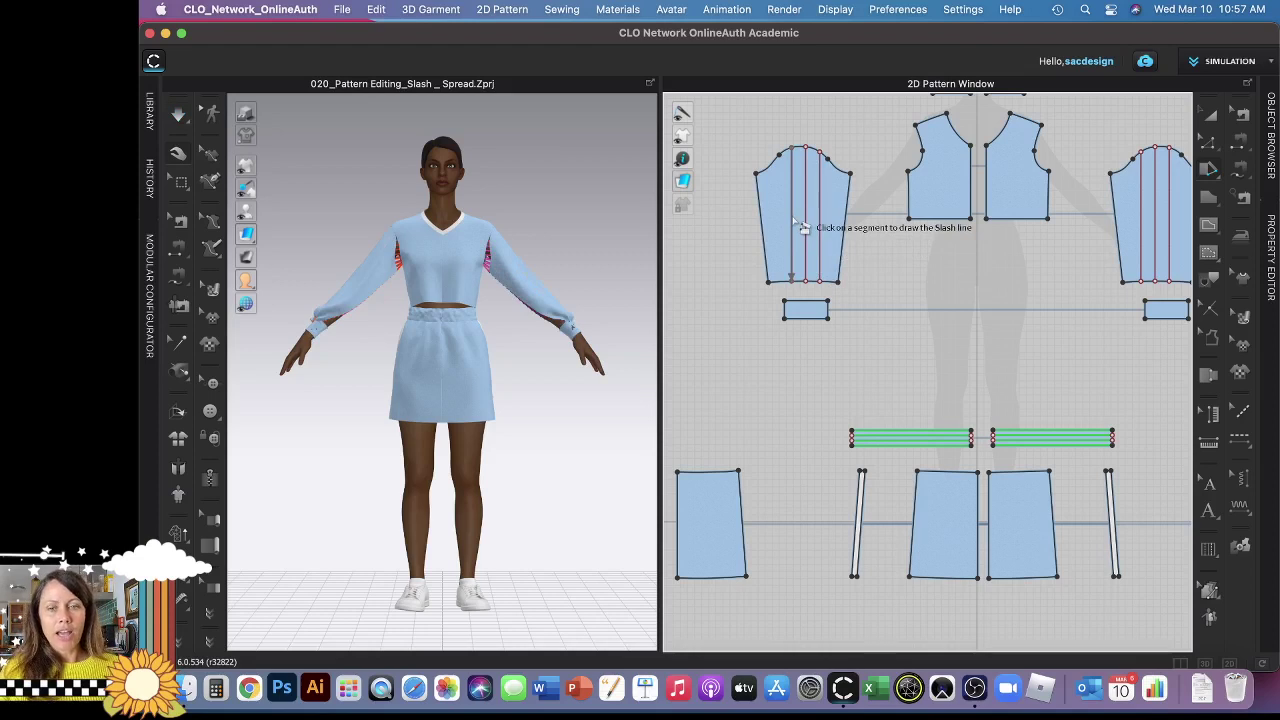
- Slash the sleeve along its leftmost internal line, spread the left side outward by about 12.11°, and simulate the garment
{"action": "left_click", "coordinate": [796, 222]}
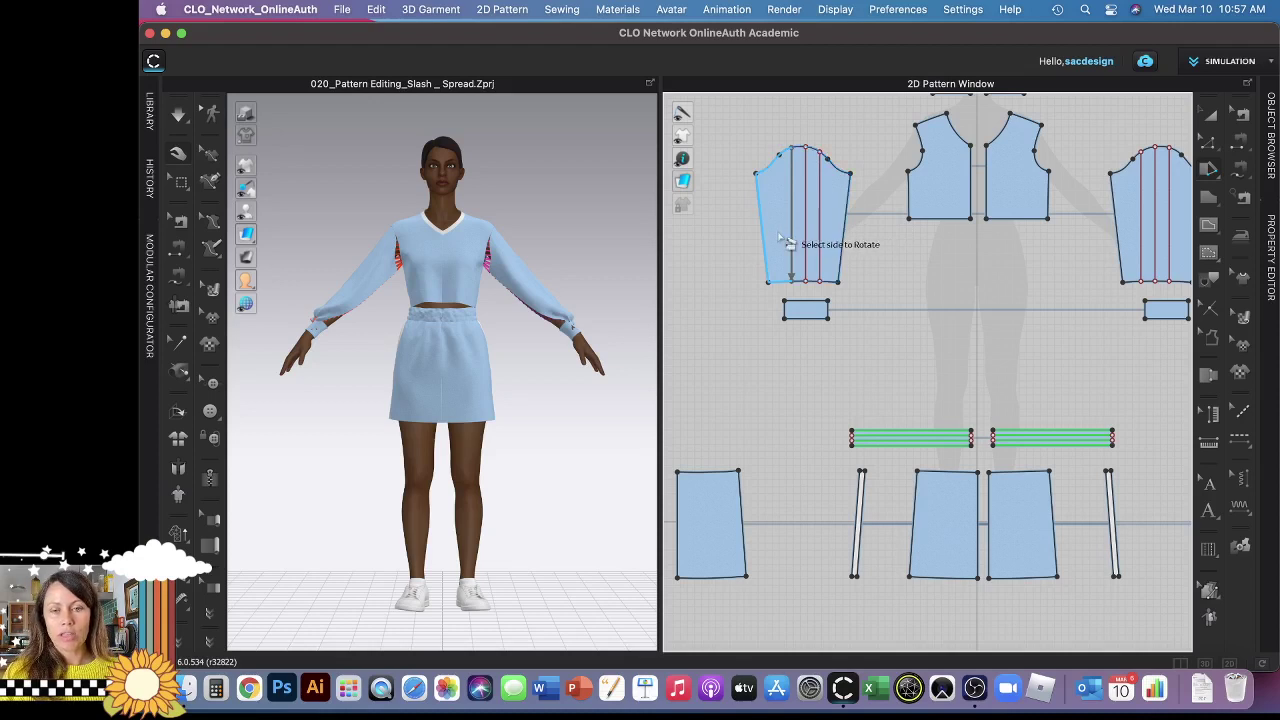
{"action": "left_click", "coordinate": [787, 243]}
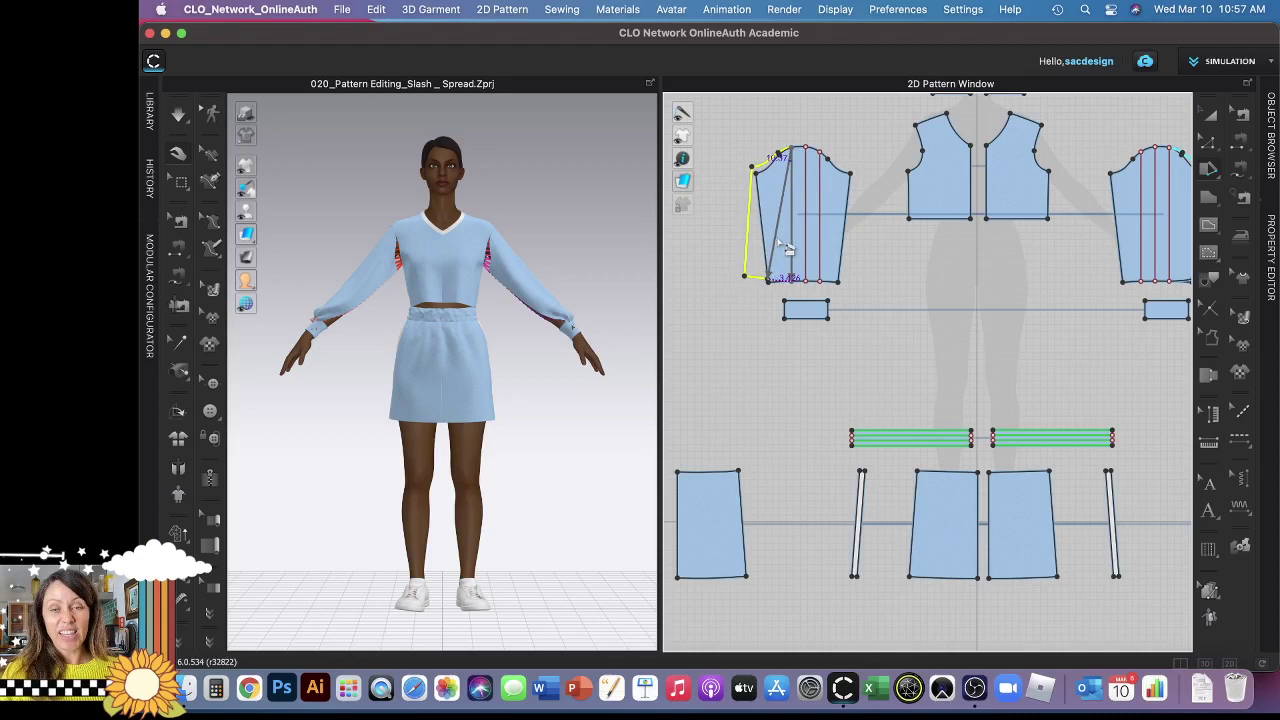
{"action": "left_click", "coordinate": [778, 243]}
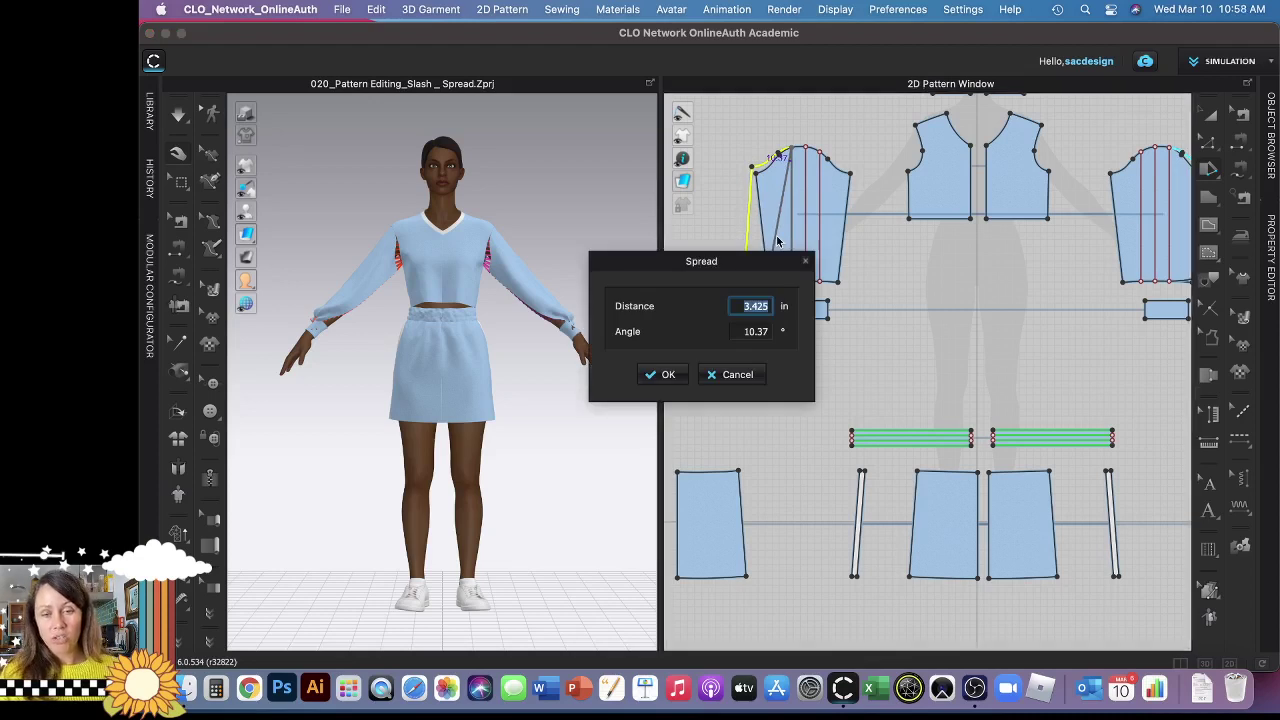
{"action": "left_click", "coordinate": [666, 374]}
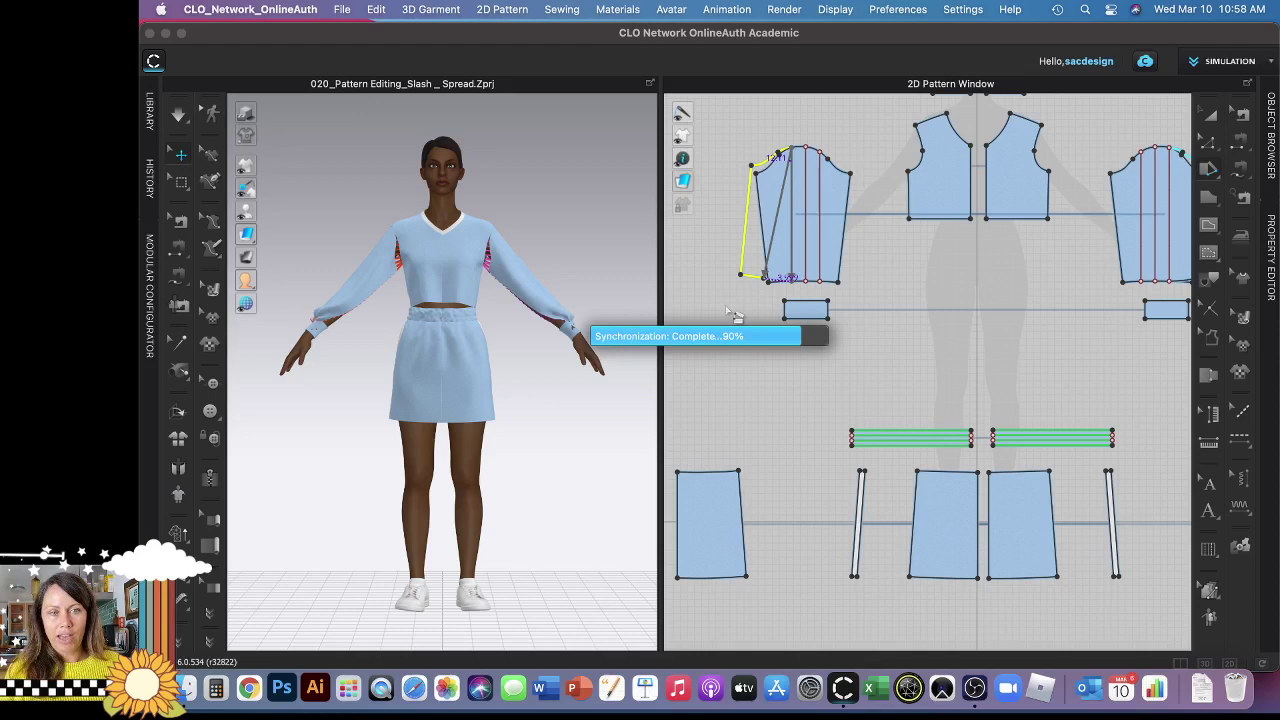
{"action": "left_click", "coordinate": [726, 307]}
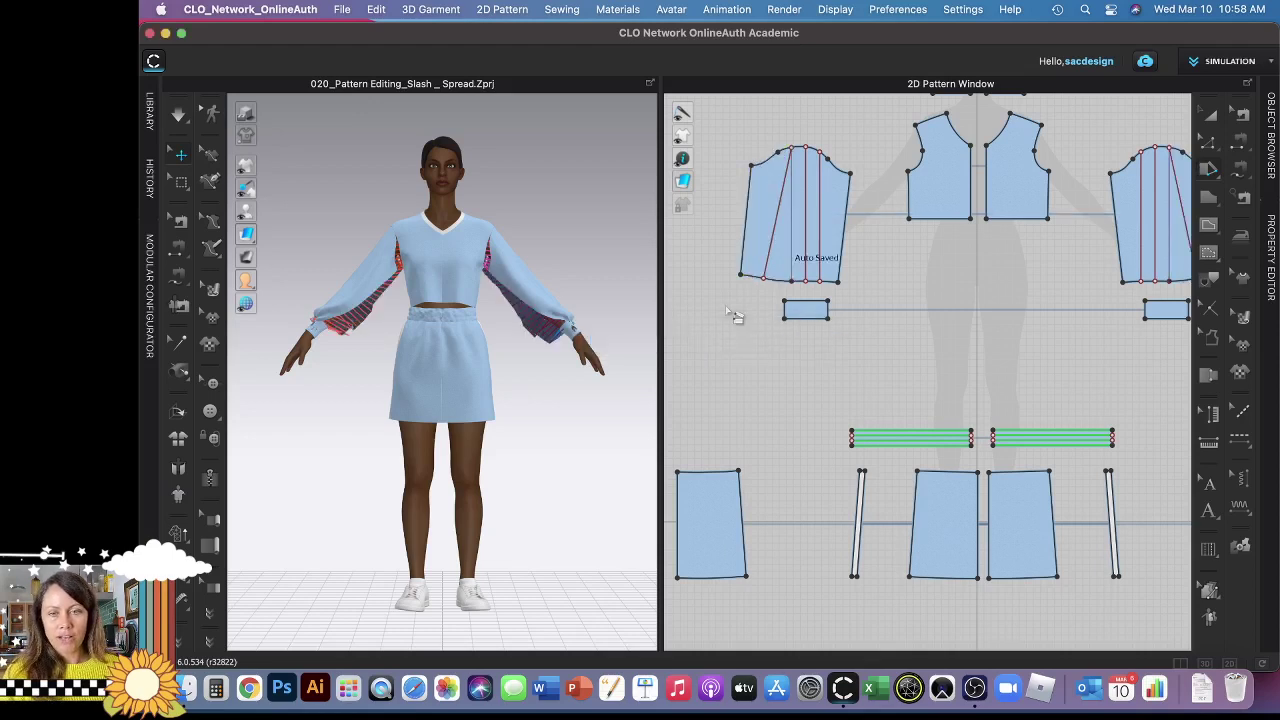
{"action": "left_click", "coordinate": [182, 121]}
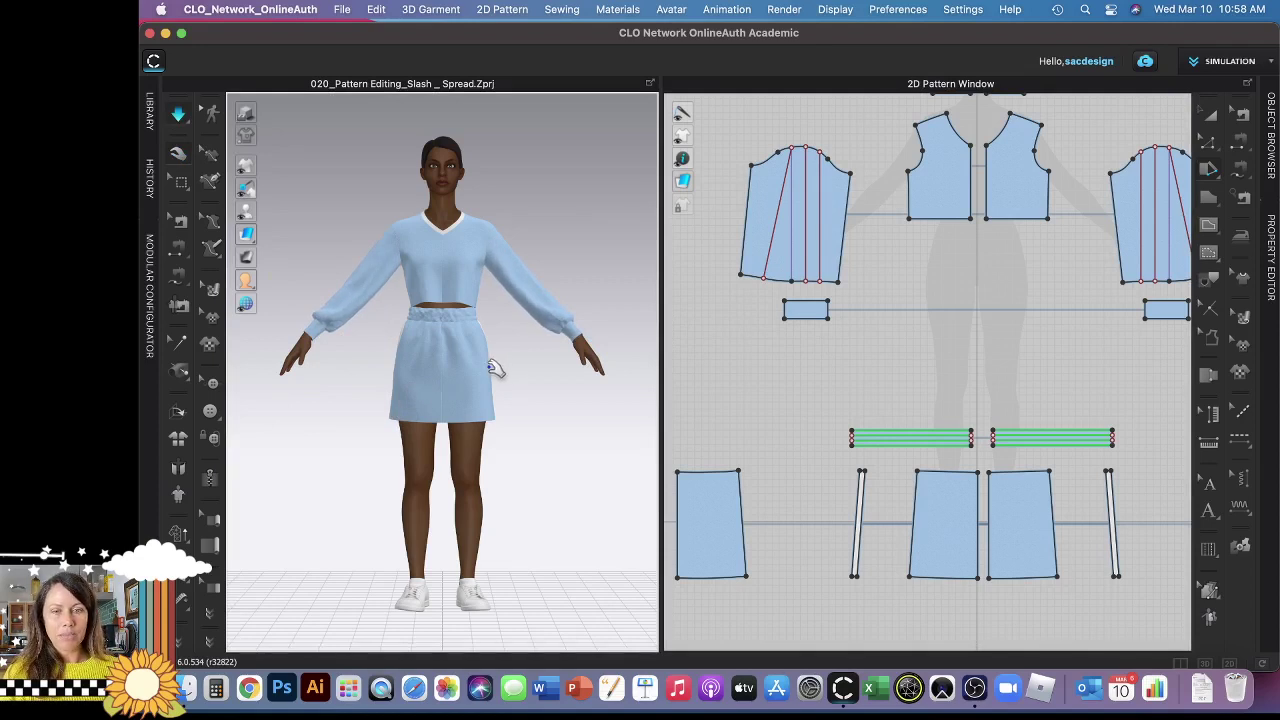
{"action": "key", "text": "space"}
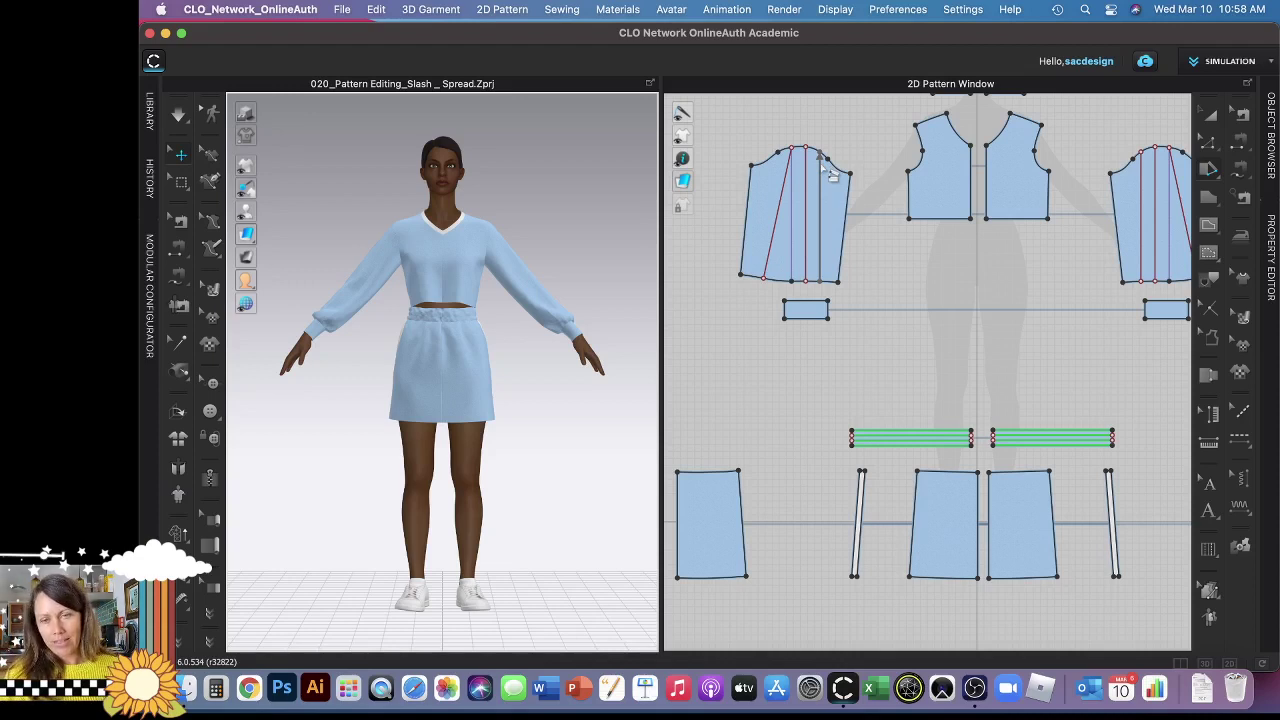
- Slash the same sleeve along its rightmost internal line, spread the right side by 4 in, and simulate the garment
{"action": "left_click", "coordinate": [823, 244]}
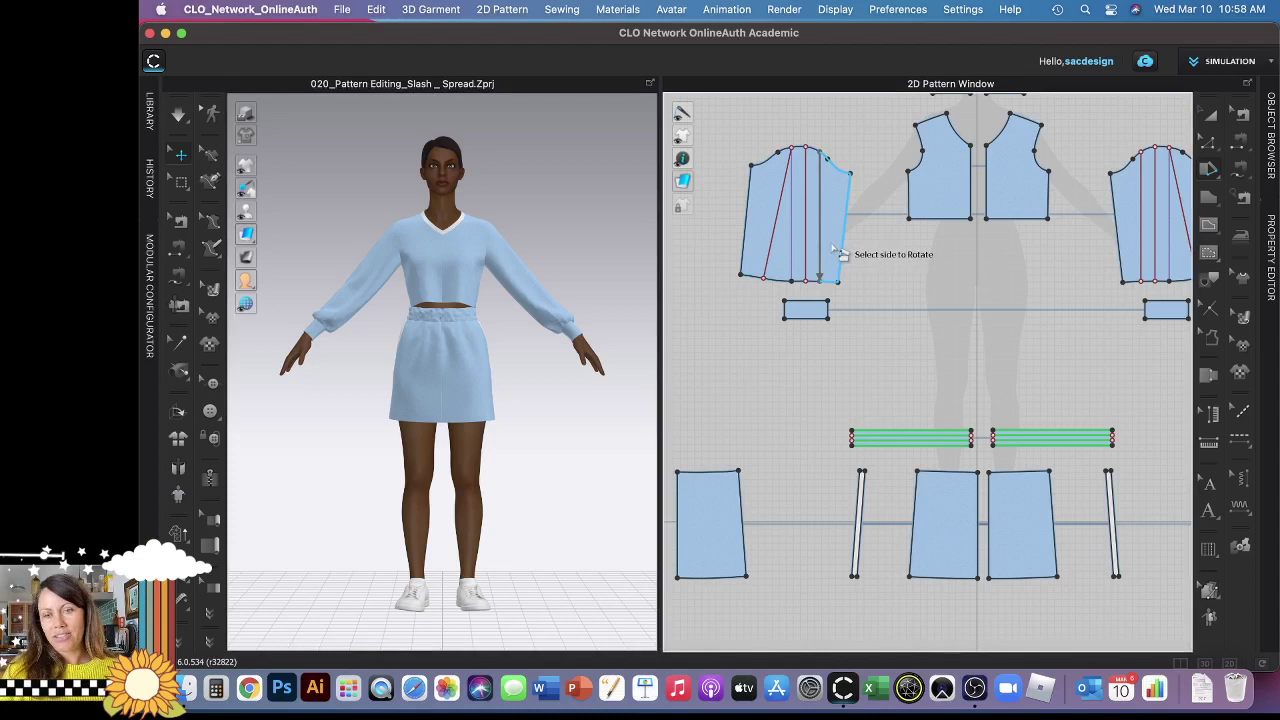
{"action": "left_click", "coordinate": [842, 254]}
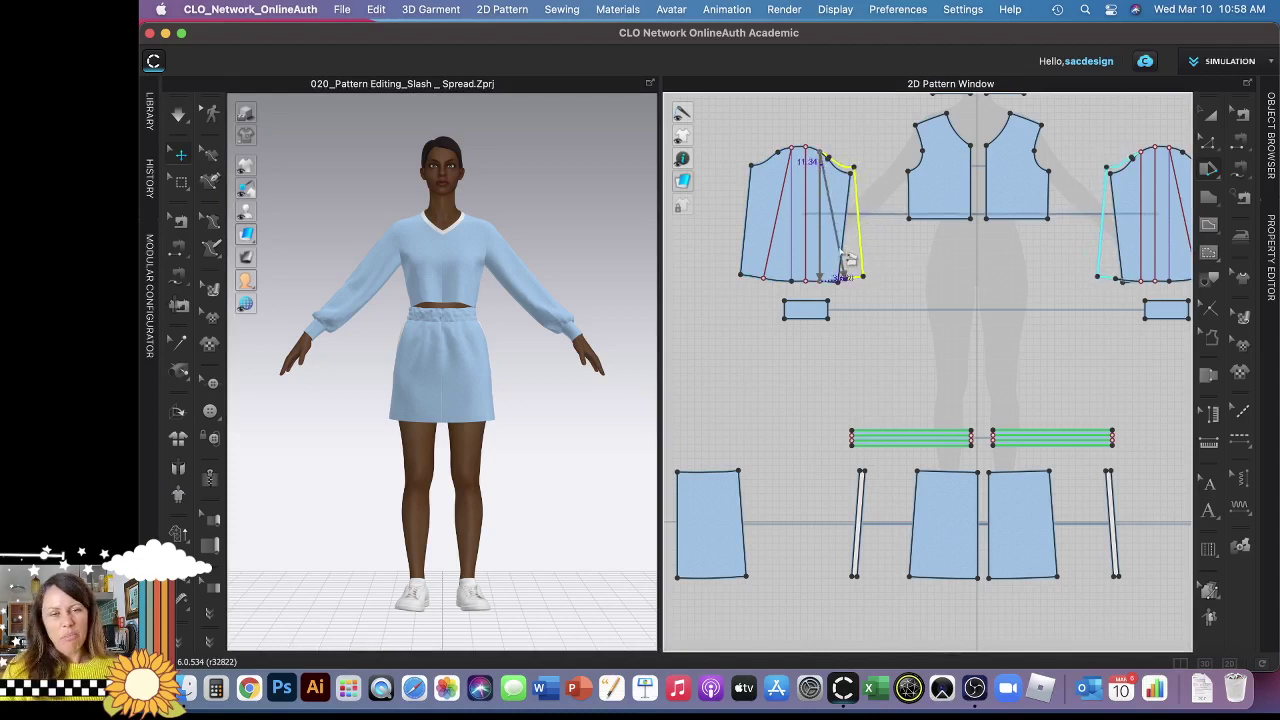
{"action": "left_click", "coordinate": [845, 254]}
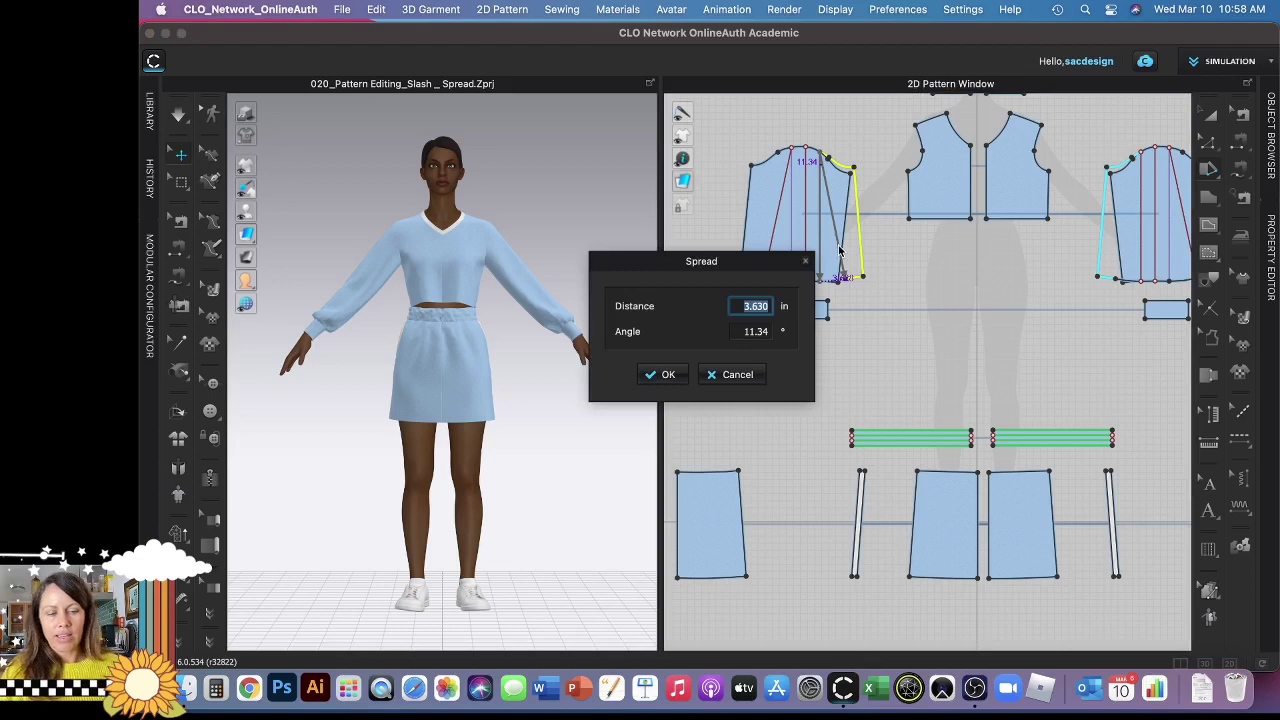
{"action": "type", "text": "4"}
{"action": "key", "text": "Return"}
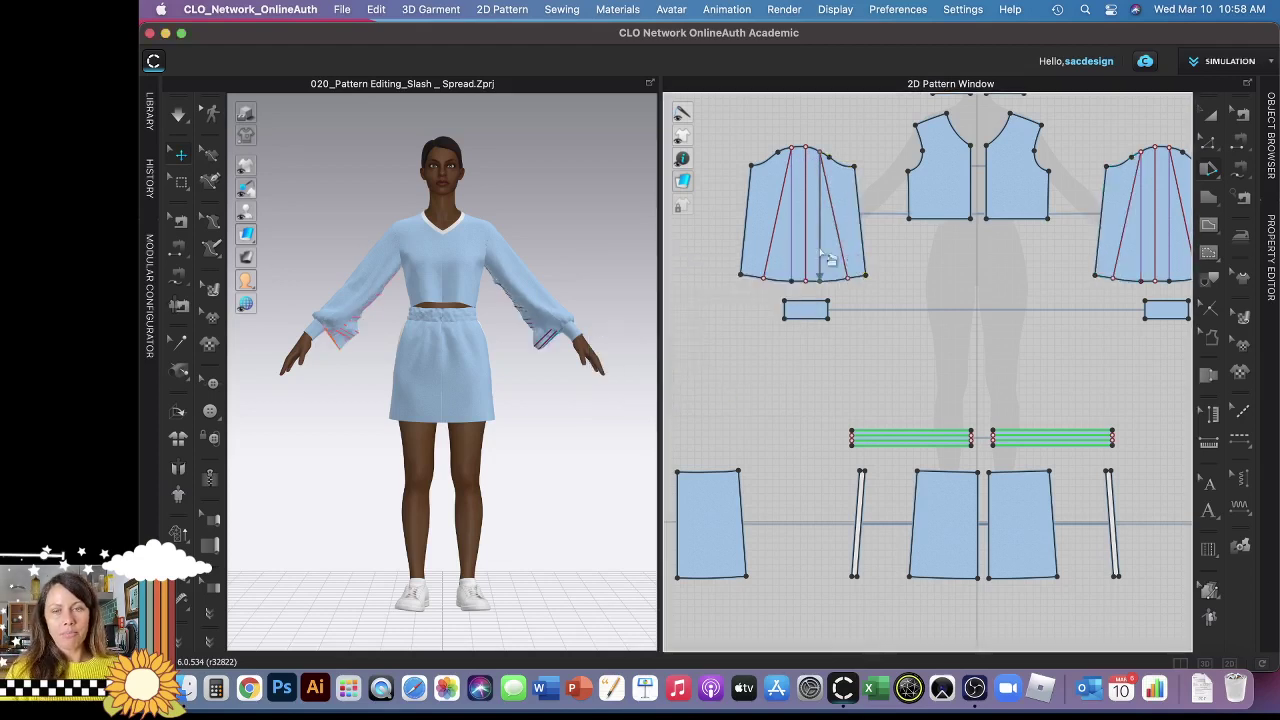
{"action": "key", "text": "space"}
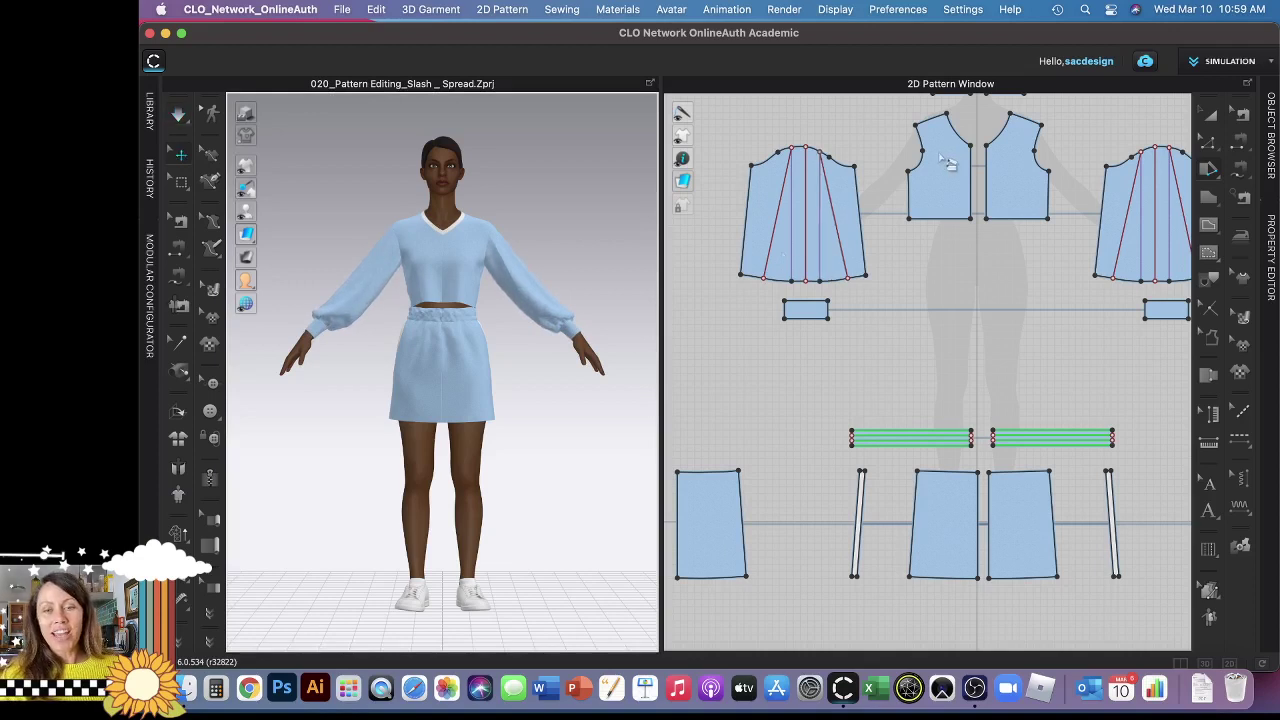
- Slash the sleeve along its centre line, spread both sides outward at the hem, and simulate the garment
{"action": "left_click", "coordinate": [807, 262]}
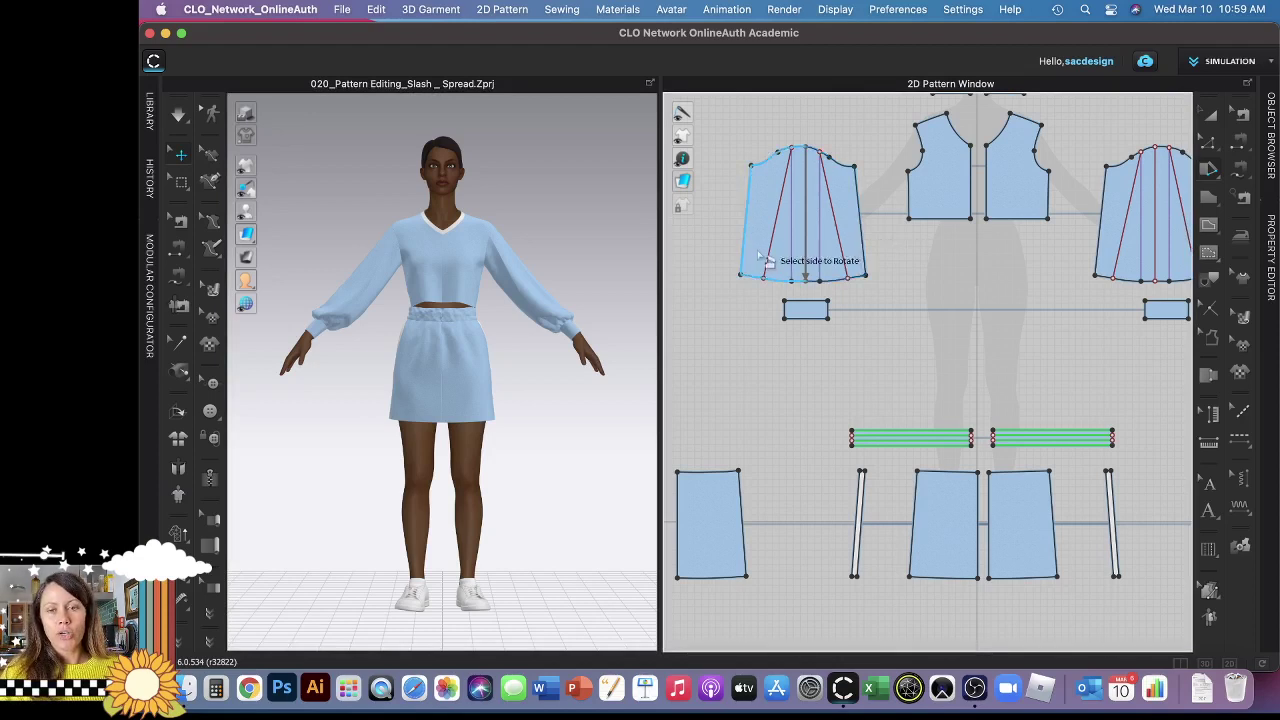
{"action": "left_click", "coordinate": [812, 270]}
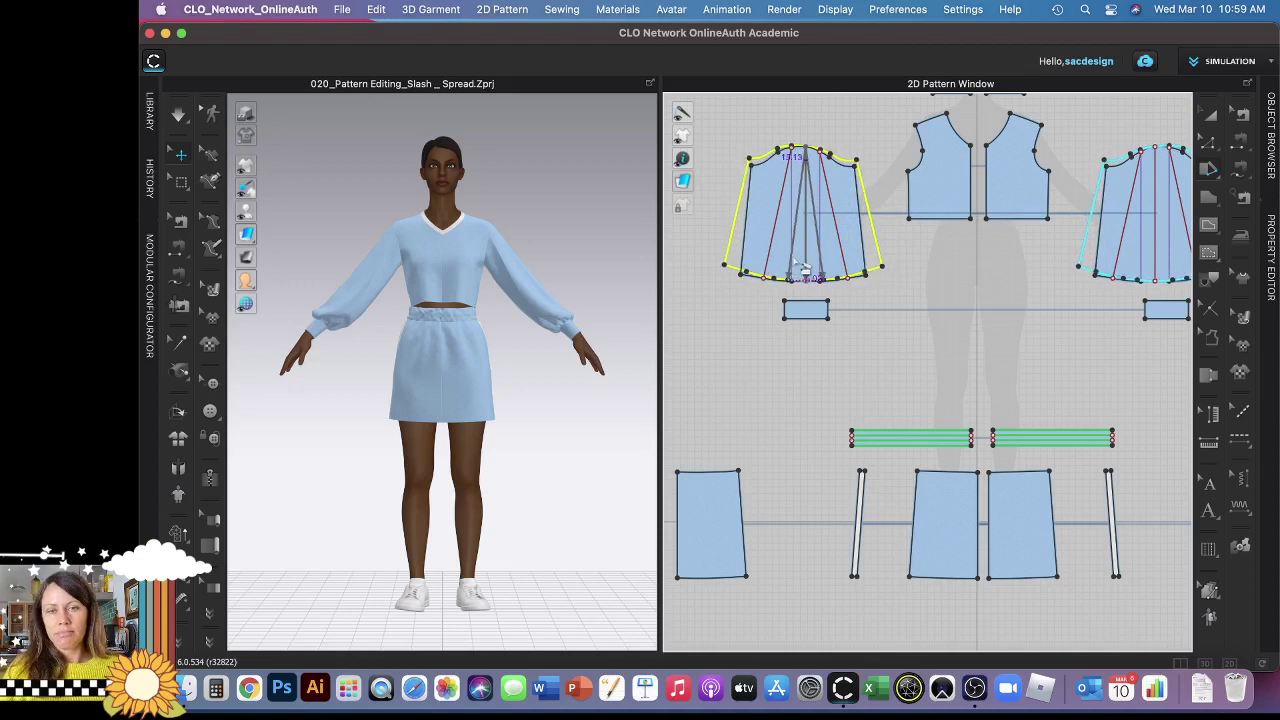
{"action": "left_click", "coordinate": [795, 265]}
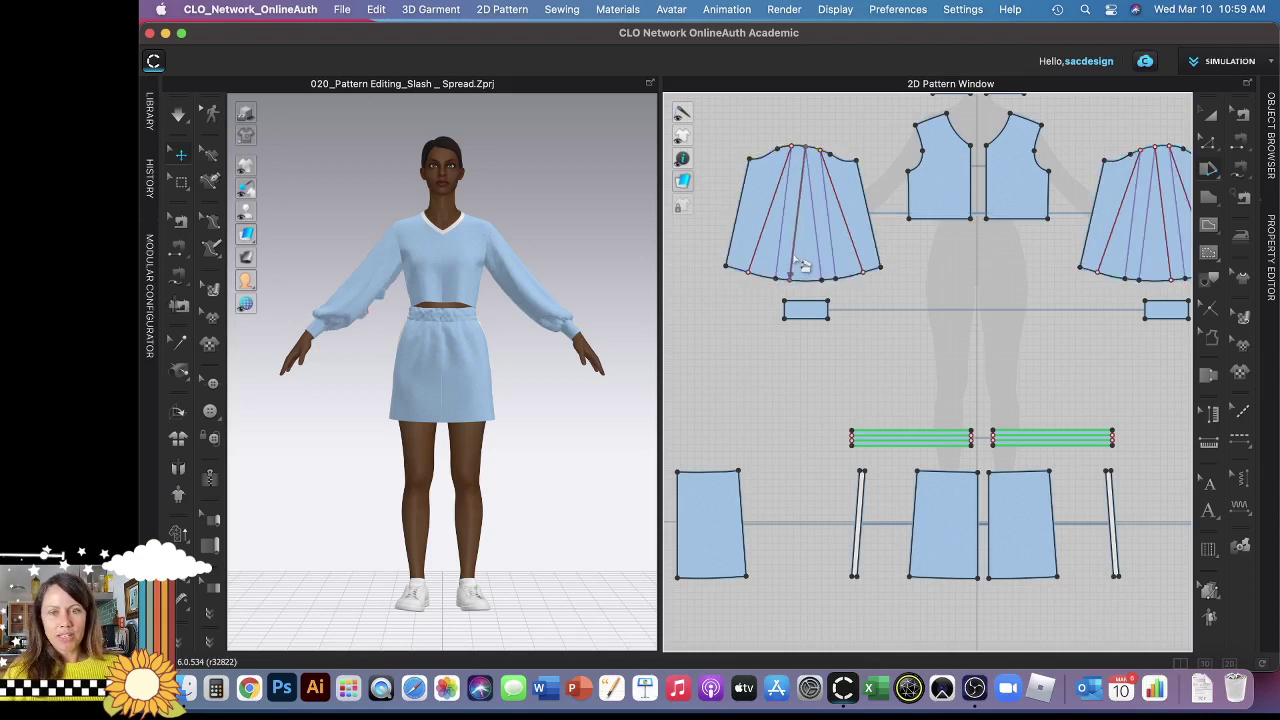
{"action": "key", "text": "space"}
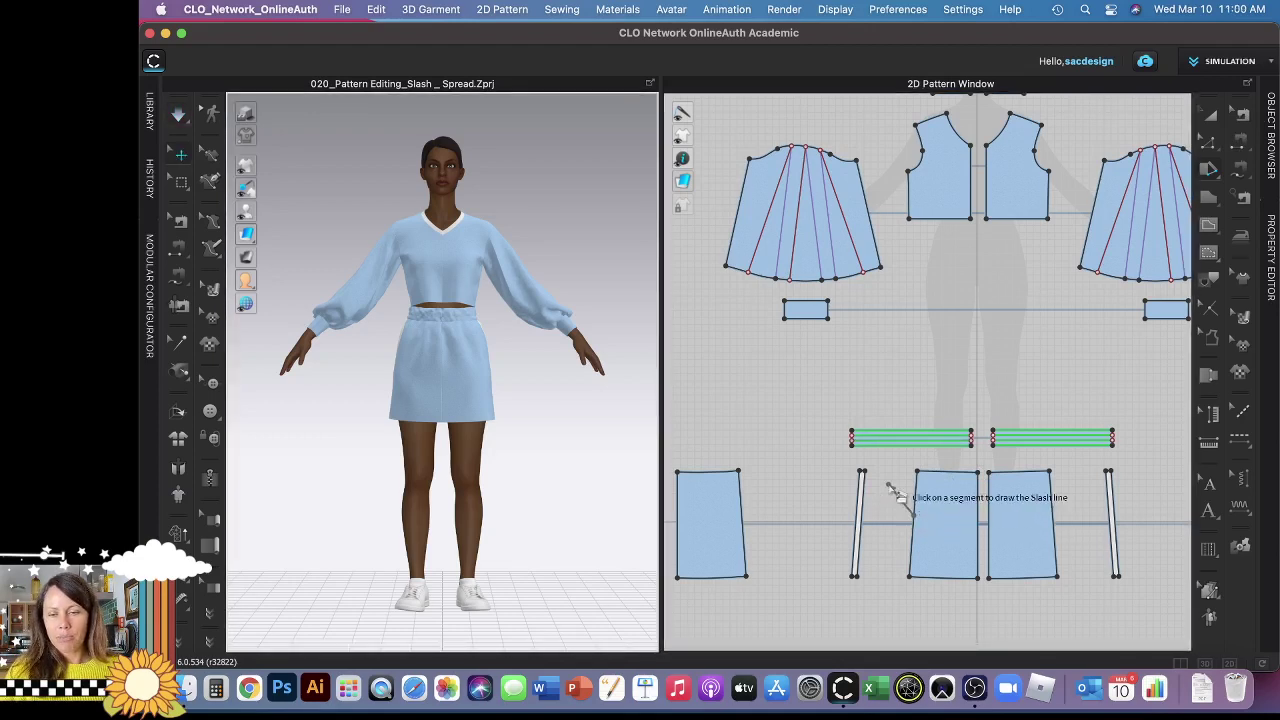
- Try slashing the skirt panel right of centre from waist to hem and swinging its outer side far outward, and undo it
{"action": "left_click", "coordinate": [913, 515]}
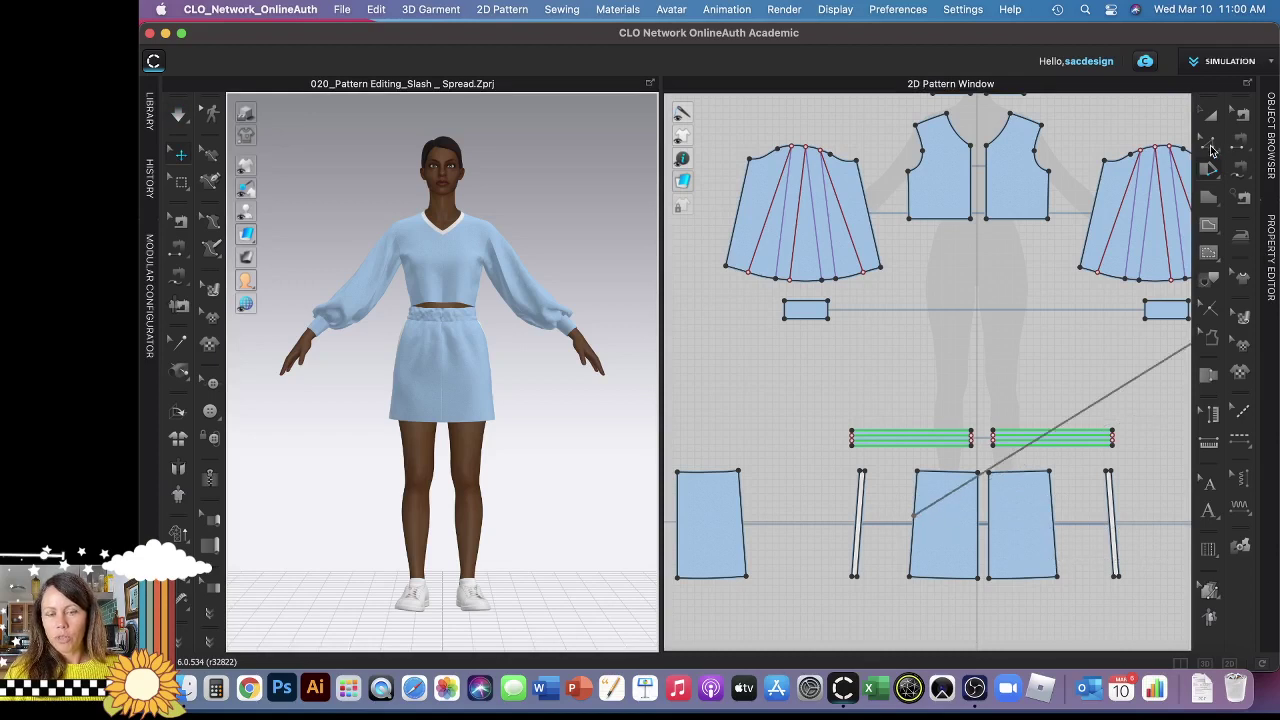
{"action": "left_click", "coordinate": [1209, 145]}
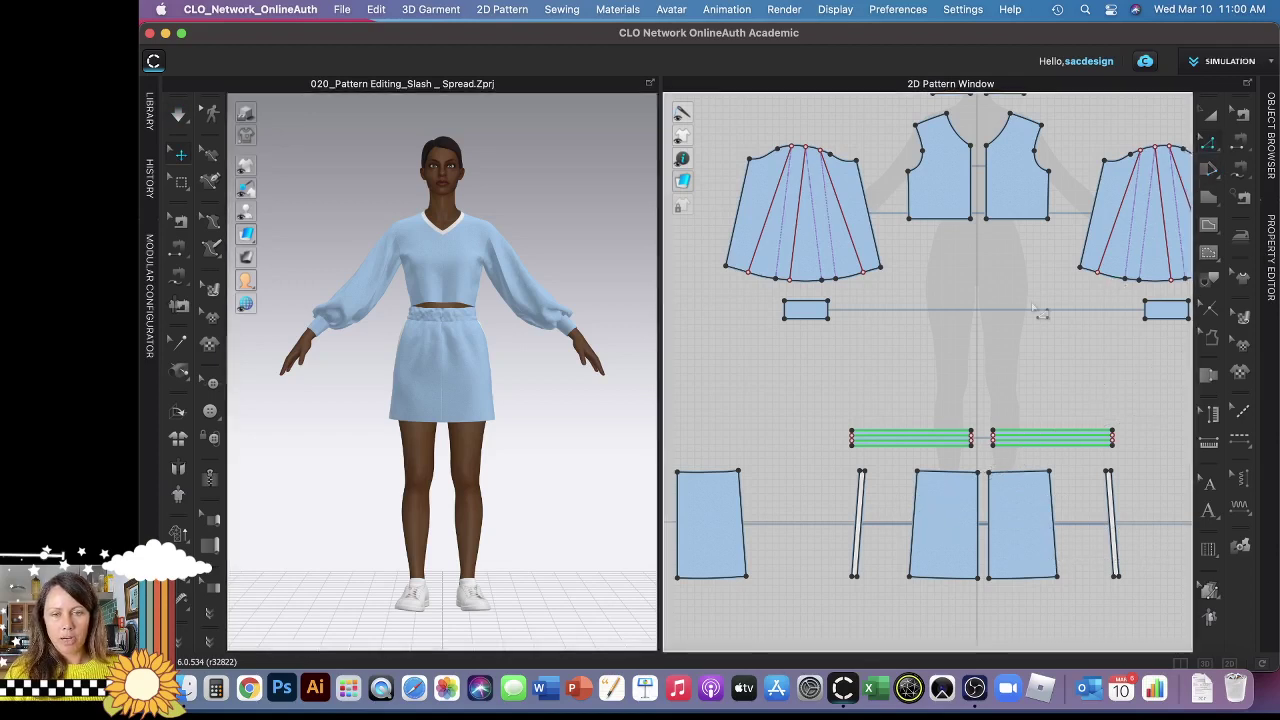
{"action": "right_click_drag", "start_coordinate": [923, 309], "coordinate": [822, 220]}
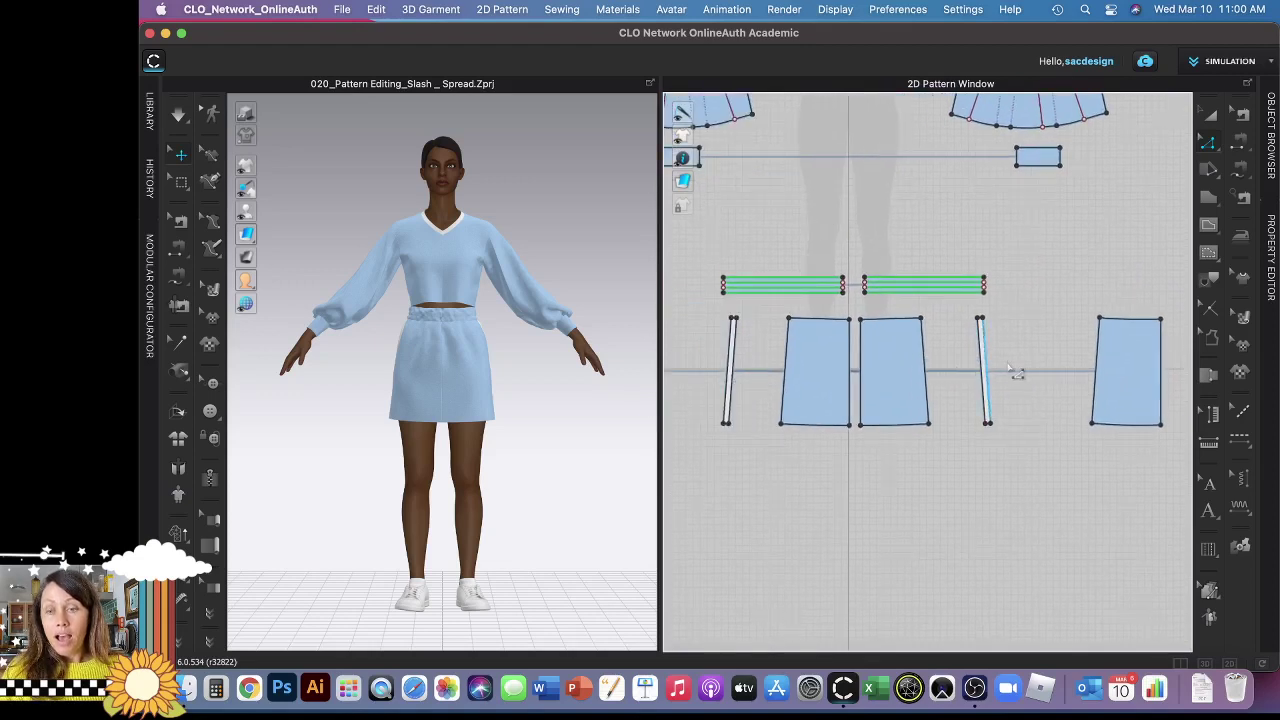
{"action": "left_click", "coordinate": [1212, 173]}
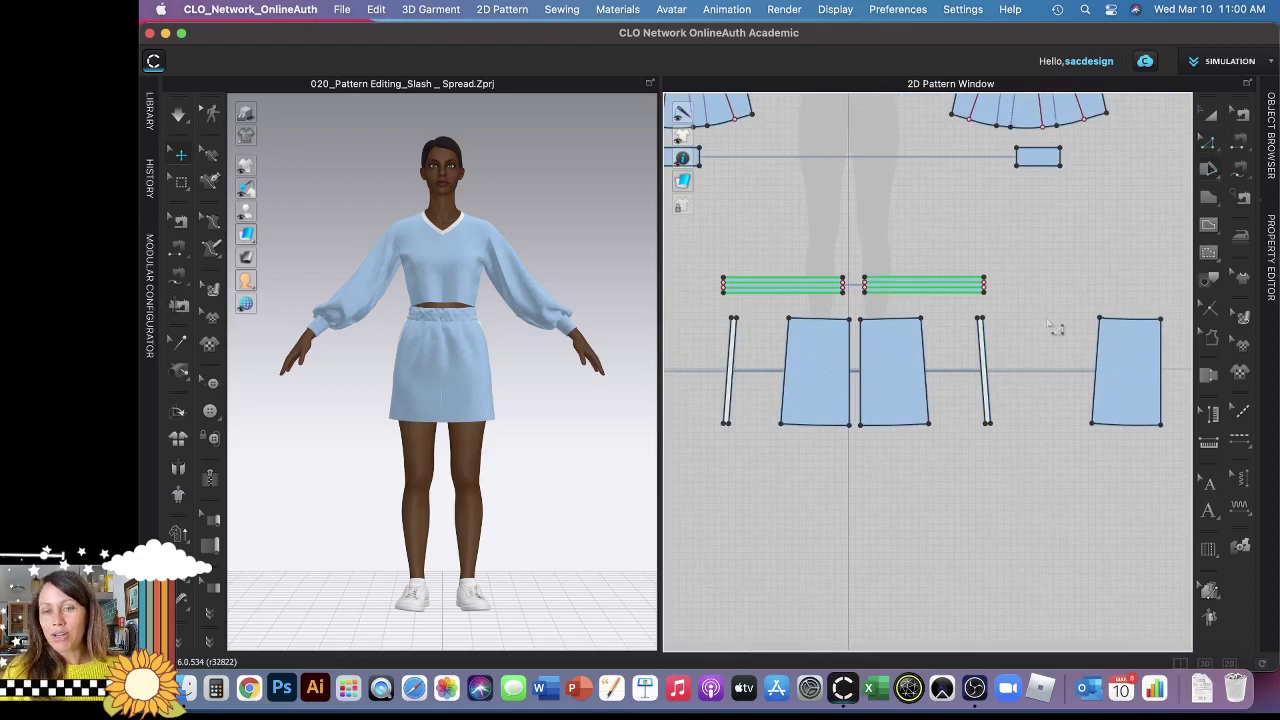
{"action": "left_click", "coordinate": [893, 320]}
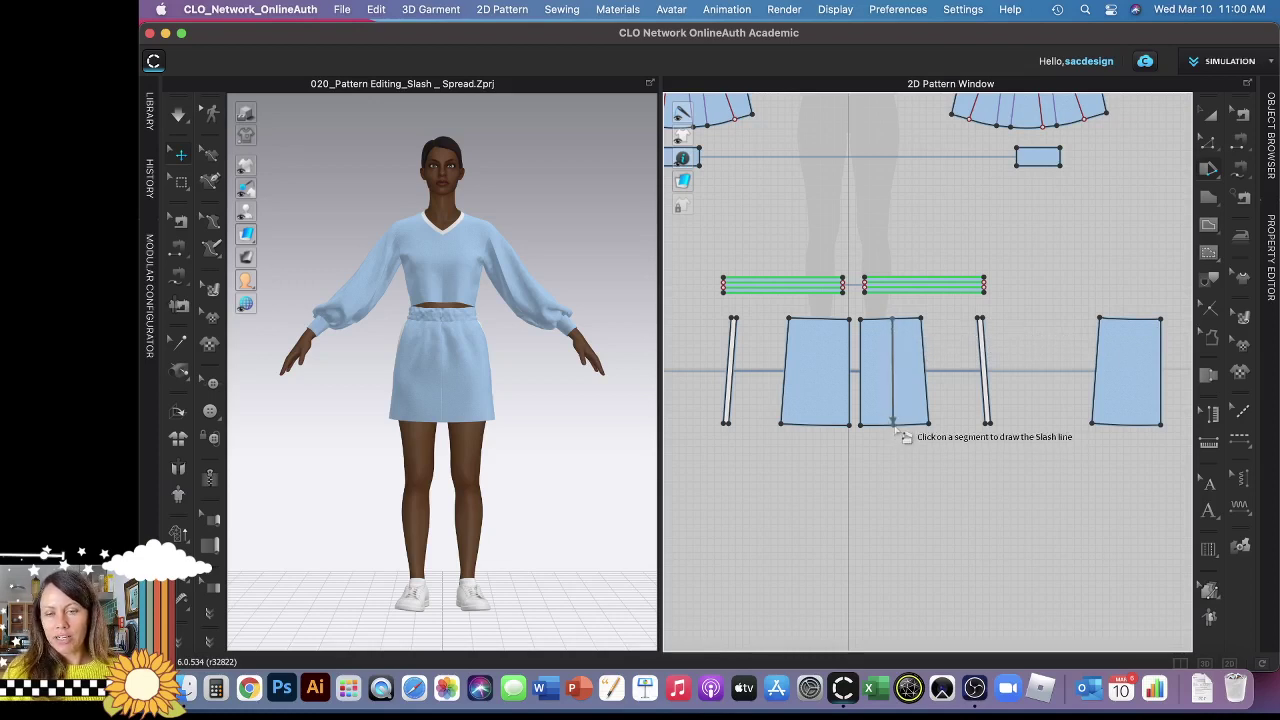
{"action": "left_click", "coordinate": [898, 426]}
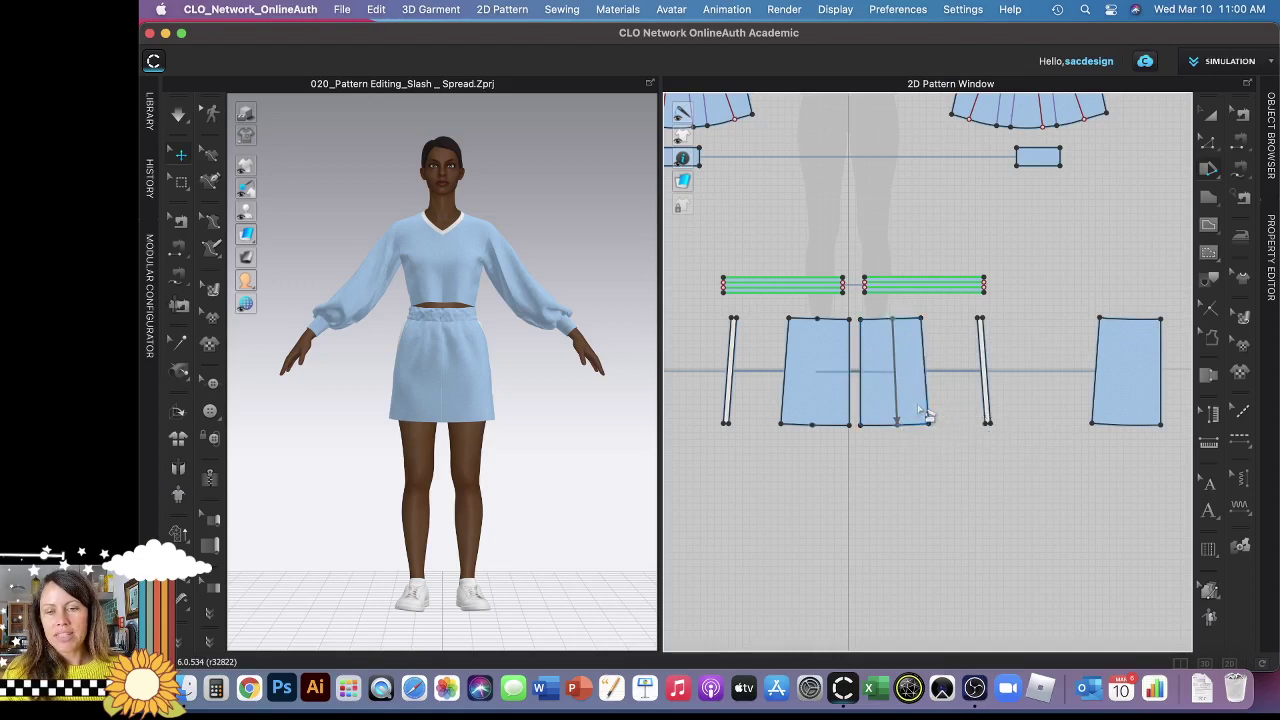
{"action": "left_click", "coordinate": [922, 412]}
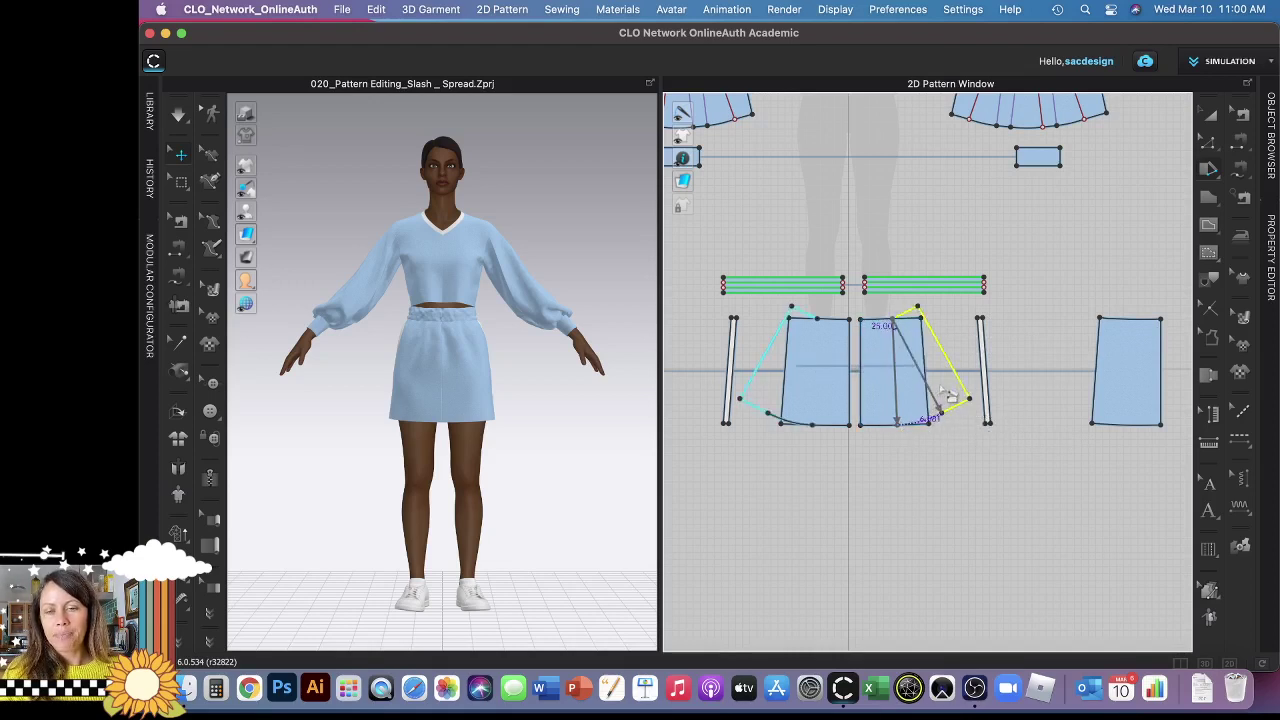
{"action": "left_click", "coordinate": [970, 321]}
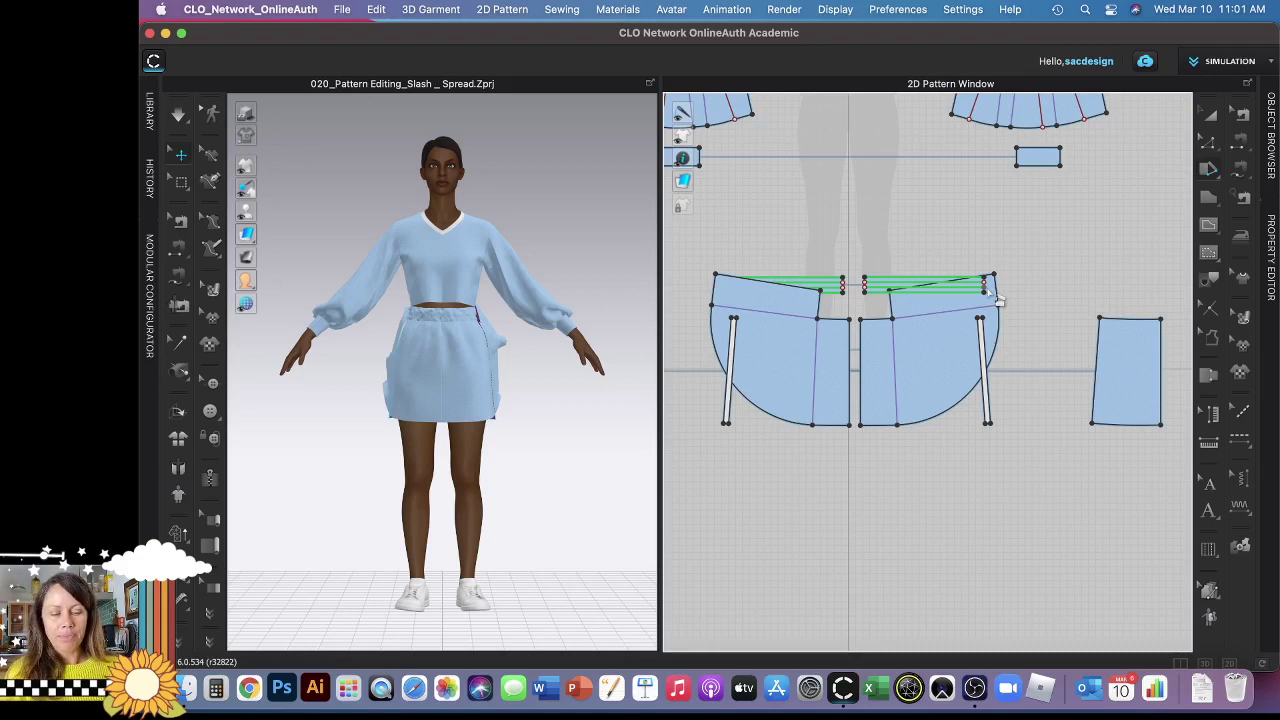
{"action": "key", "text": "super+z"}
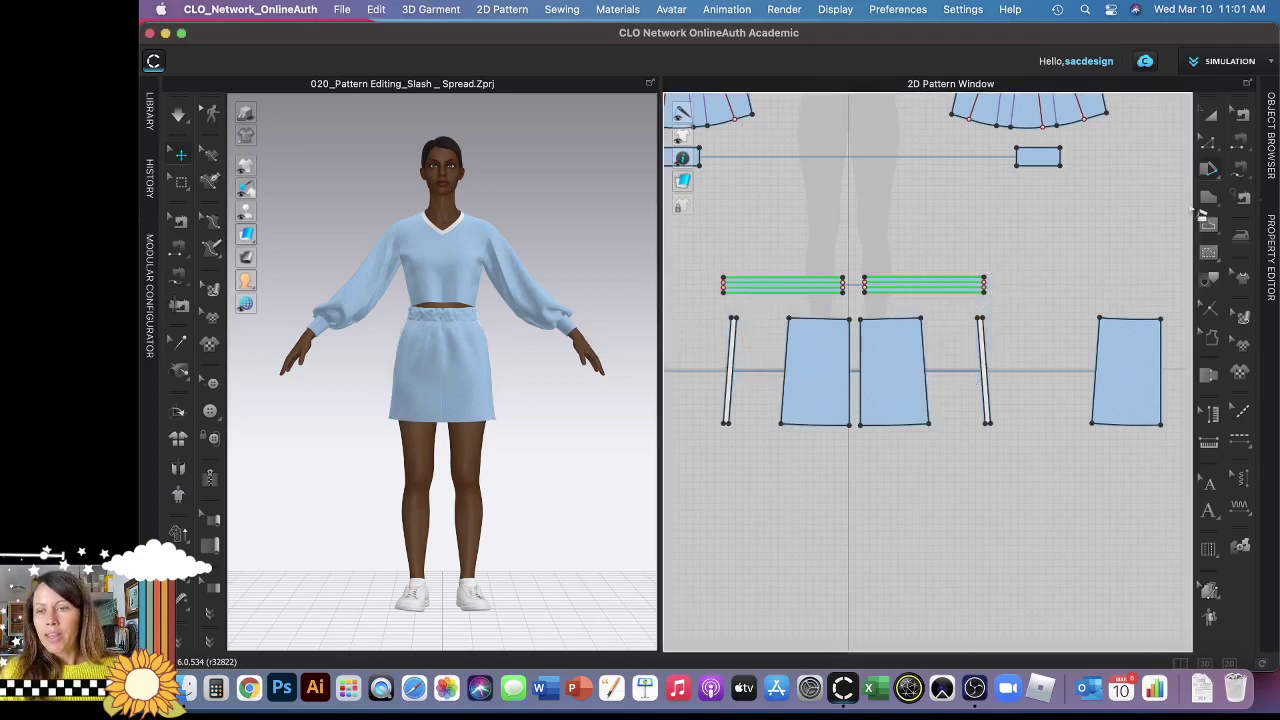
- Using Fullness (Line), define the right-hand centre skirt panel's hem as the fullness line and its waist as the slash line, both running outward from the centre edge
{"action": "mouse_move", "coordinate": [1208, 172]}
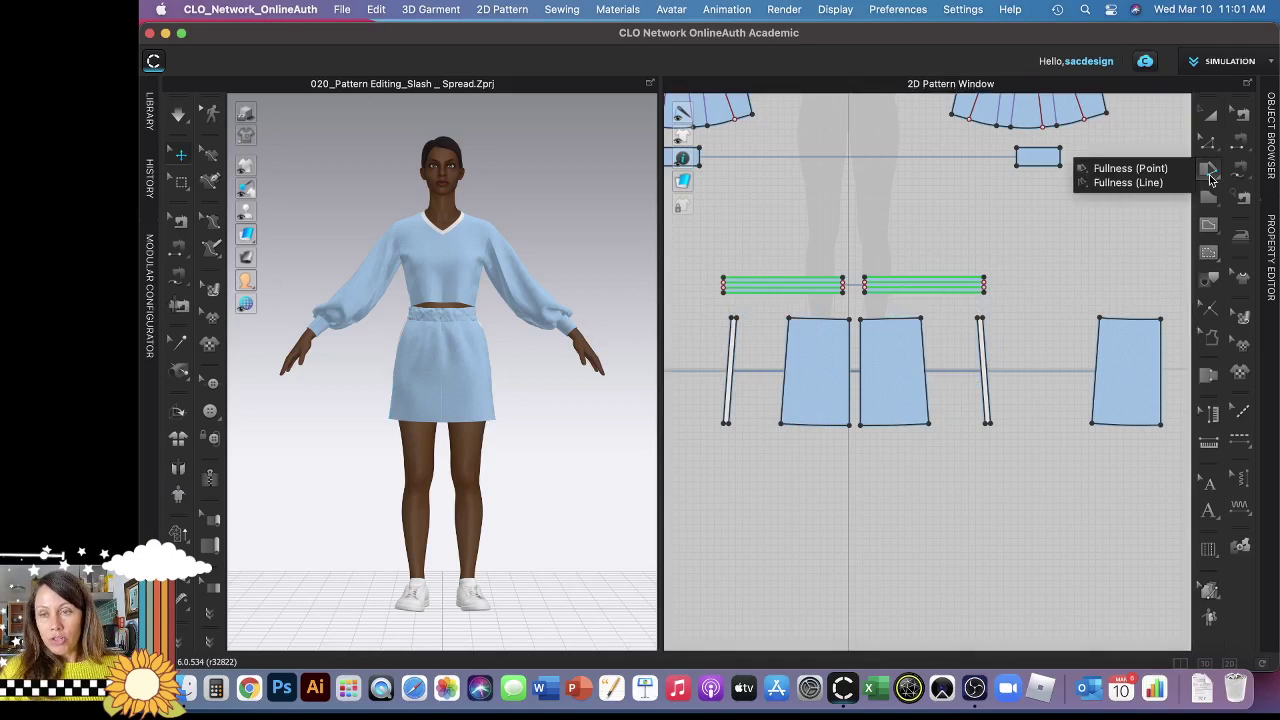
{"action": "left_click", "coordinate": [1133, 185]}
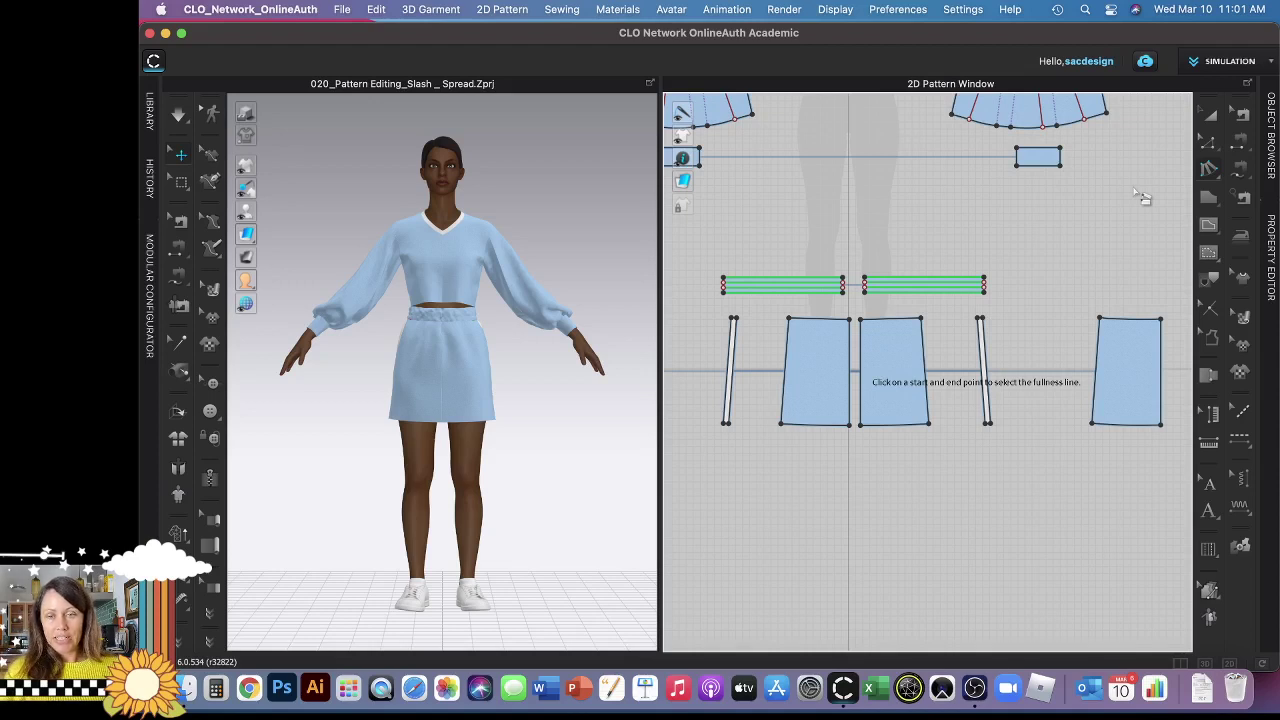
{"action": "left_click", "coordinate": [861, 425]}
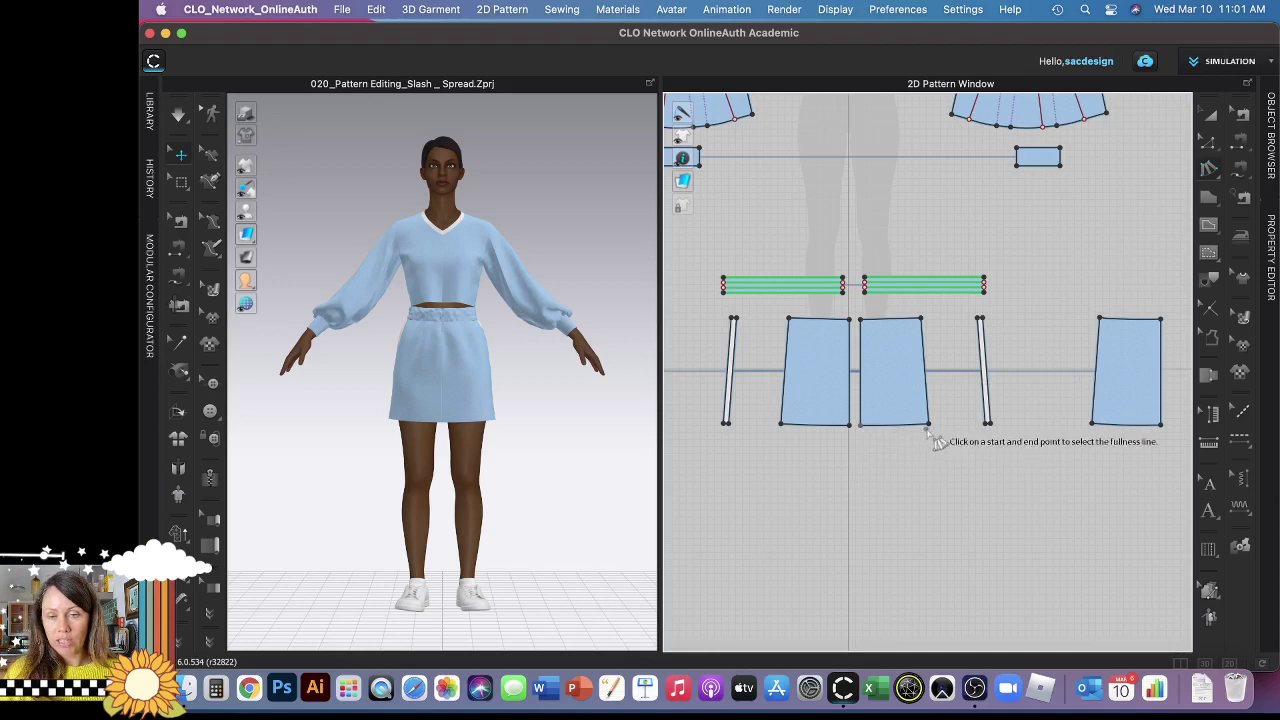
{"action": "left_click", "coordinate": [928, 425]}
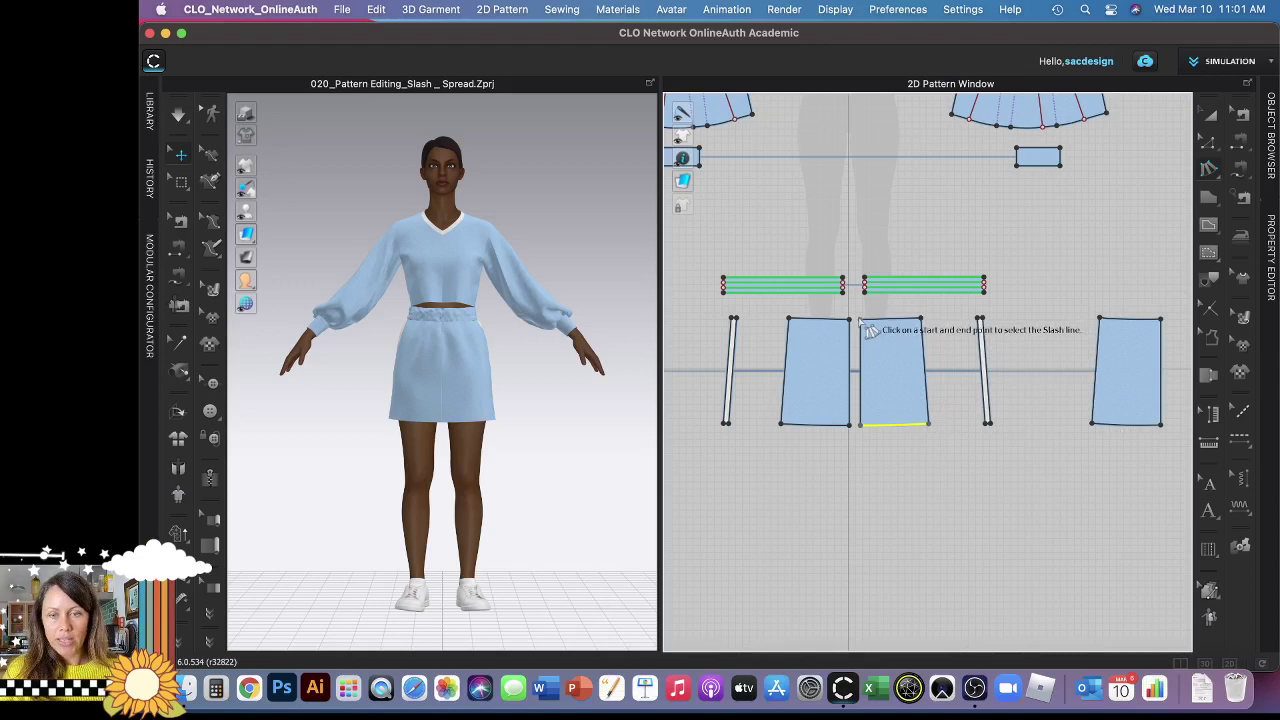
{"action": "left_click", "coordinate": [860, 320]}
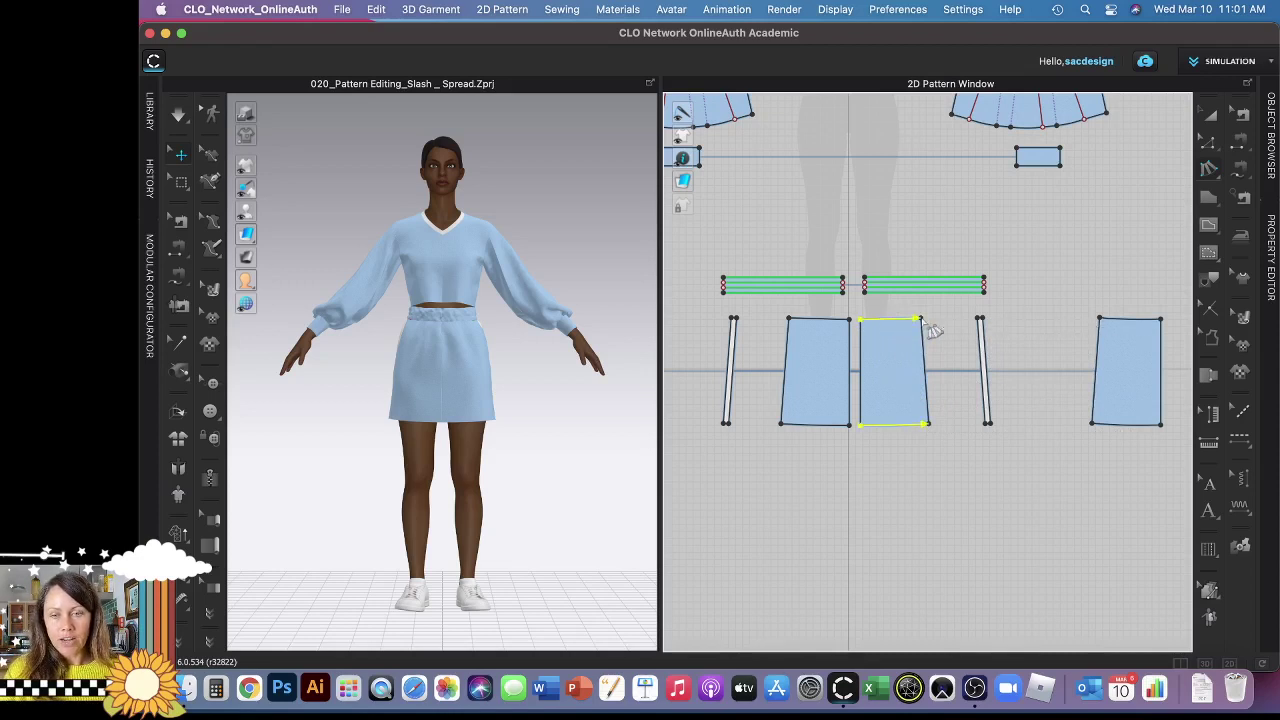
{"action": "left_click", "coordinate": [921, 318]}
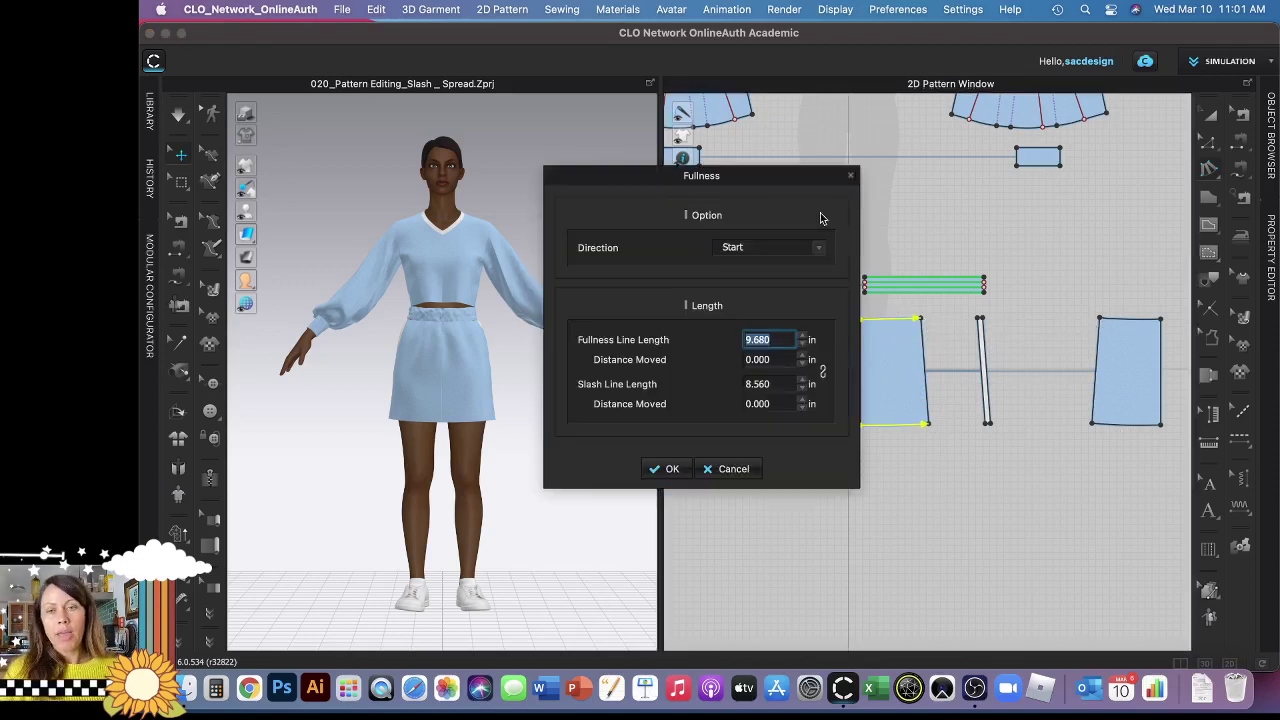
{"action": "left_click_drag", "start_coordinate": [807, 170], "coordinate": [700, 210]}
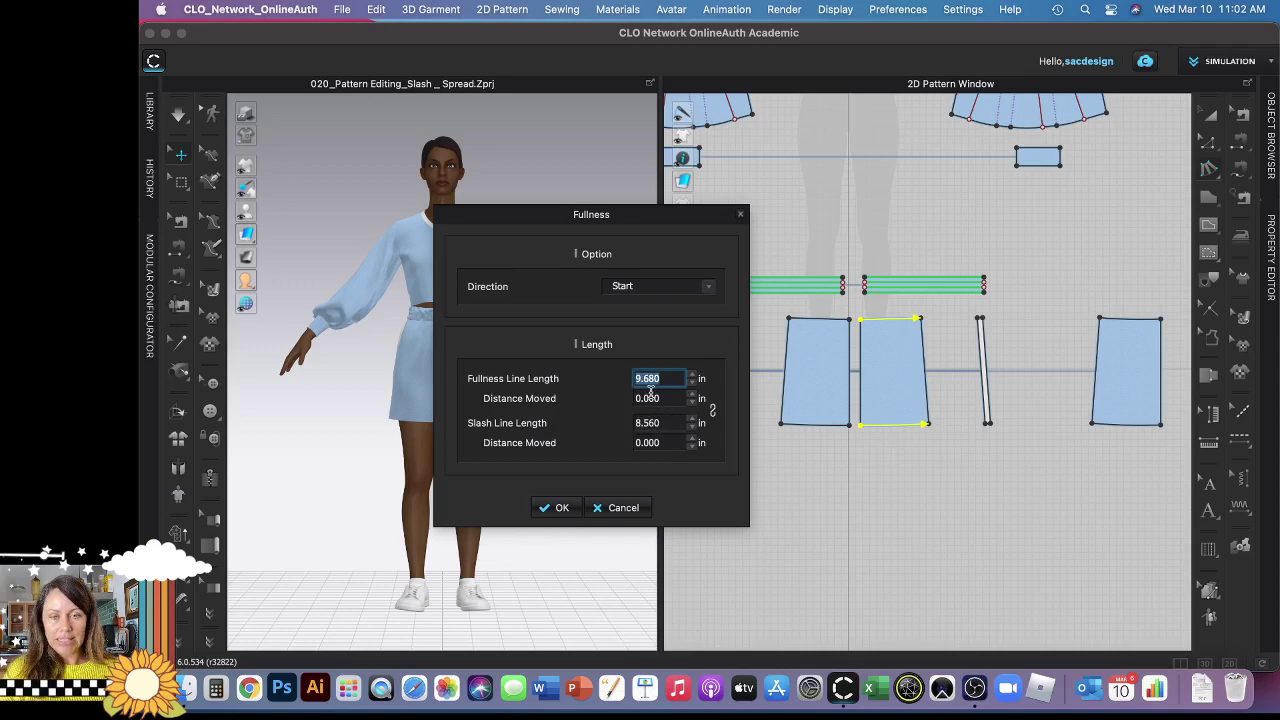
- Increase the skirt panel's fullness line length to 21.68 in, keeping the direction set to Start
{"action": "left_click", "coordinate": [692, 376]}
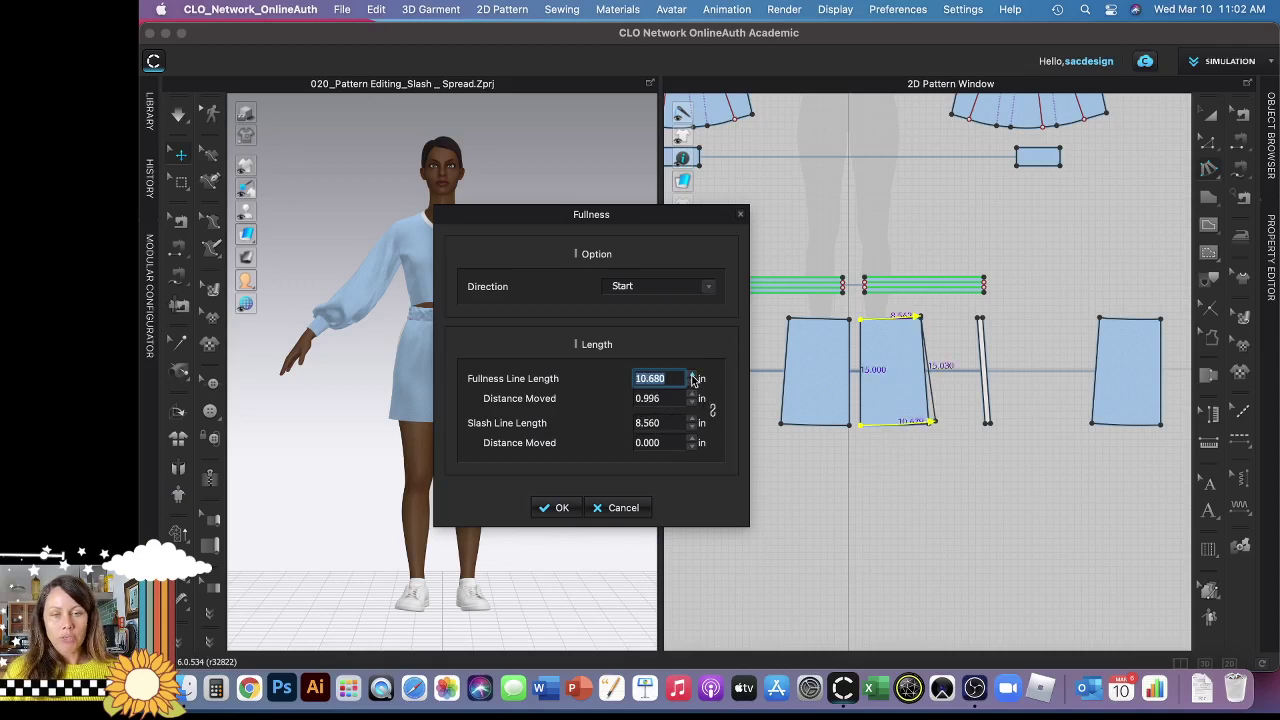
{"action": "left_click", "coordinate": [692, 376]}
{"action": "left_click", "coordinate": [692, 376]}
{"action": "left_click", "coordinate": [692, 376]}
{"action": "left_click", "coordinate": [692, 376]}
{"action": "left_click", "coordinate": [692, 376]}
{"action": "left_click", "coordinate": [692, 376]}
{"action": "left_click", "coordinate": [692, 376]}
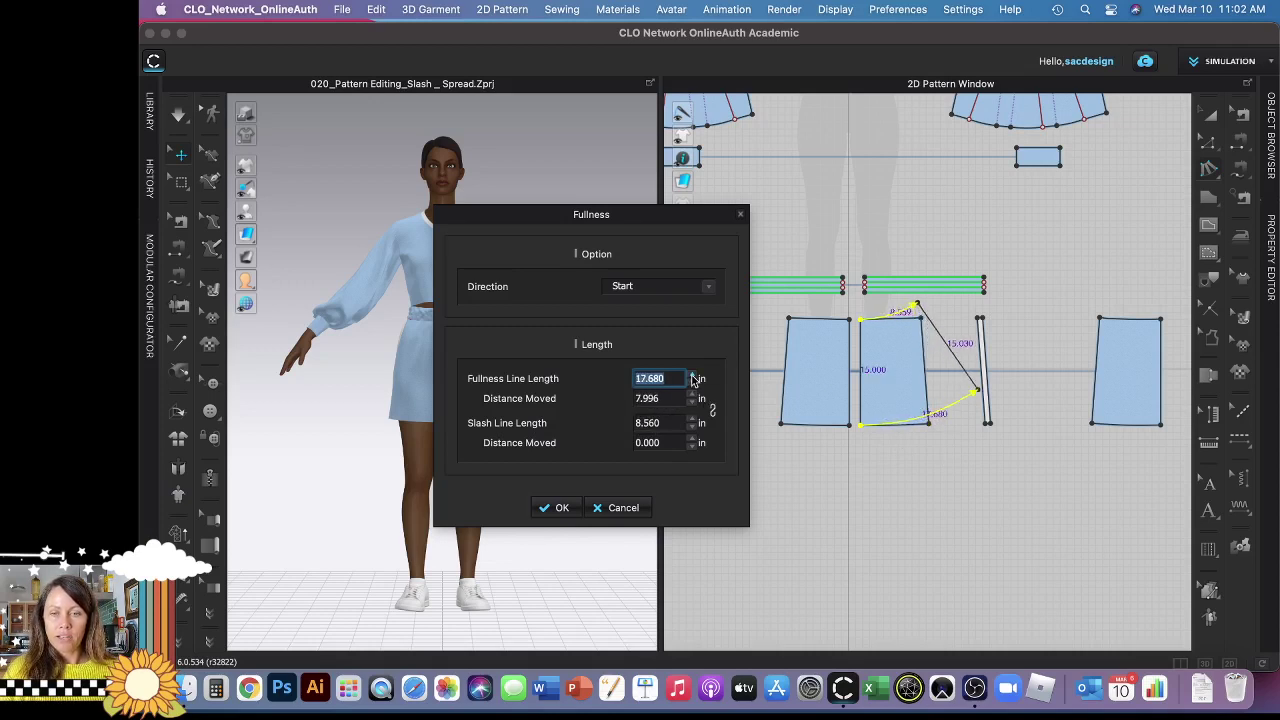
{"action": "left_click", "coordinate": [692, 376]}
{"action": "left_click", "coordinate": [692, 376]}
{"action": "left_click", "coordinate": [692, 376]}
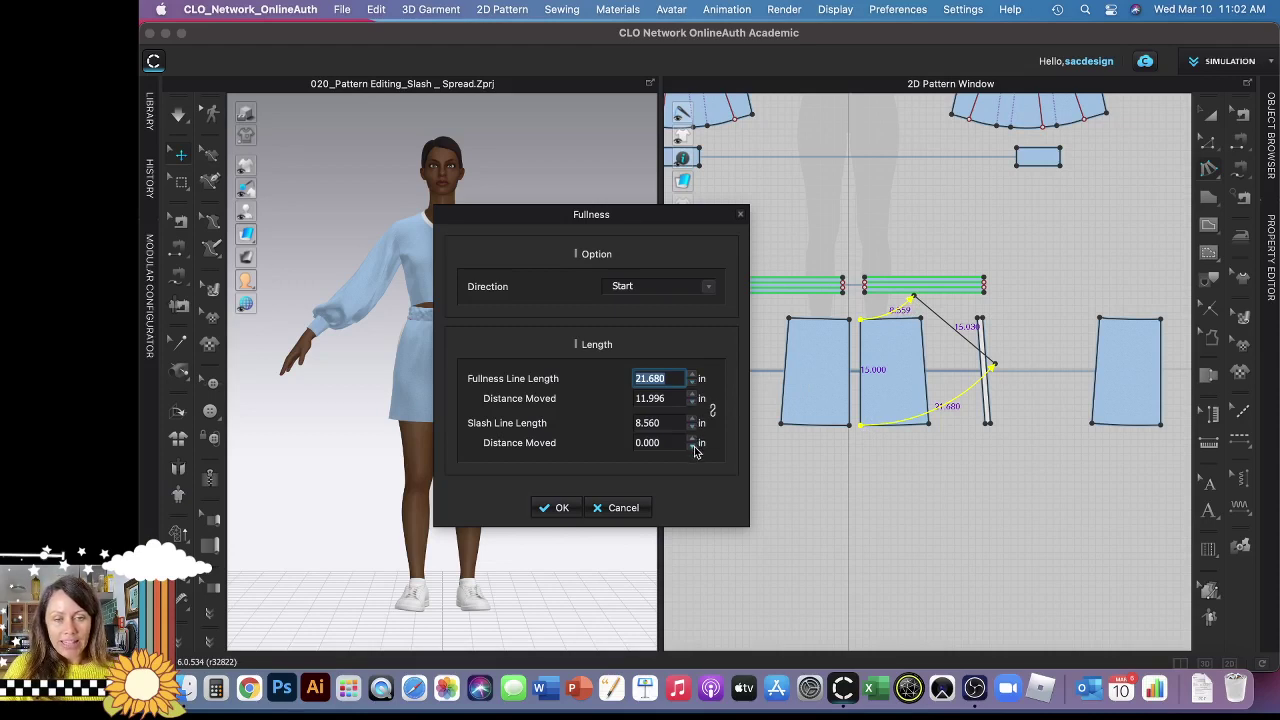
- Set the slash line's distance moved to 0 and the fullness line length to 32.68 in, and apply the fullness
{"action": "left_click_drag", "start_coordinate": [693, 423], "coordinate": [692, 430]}
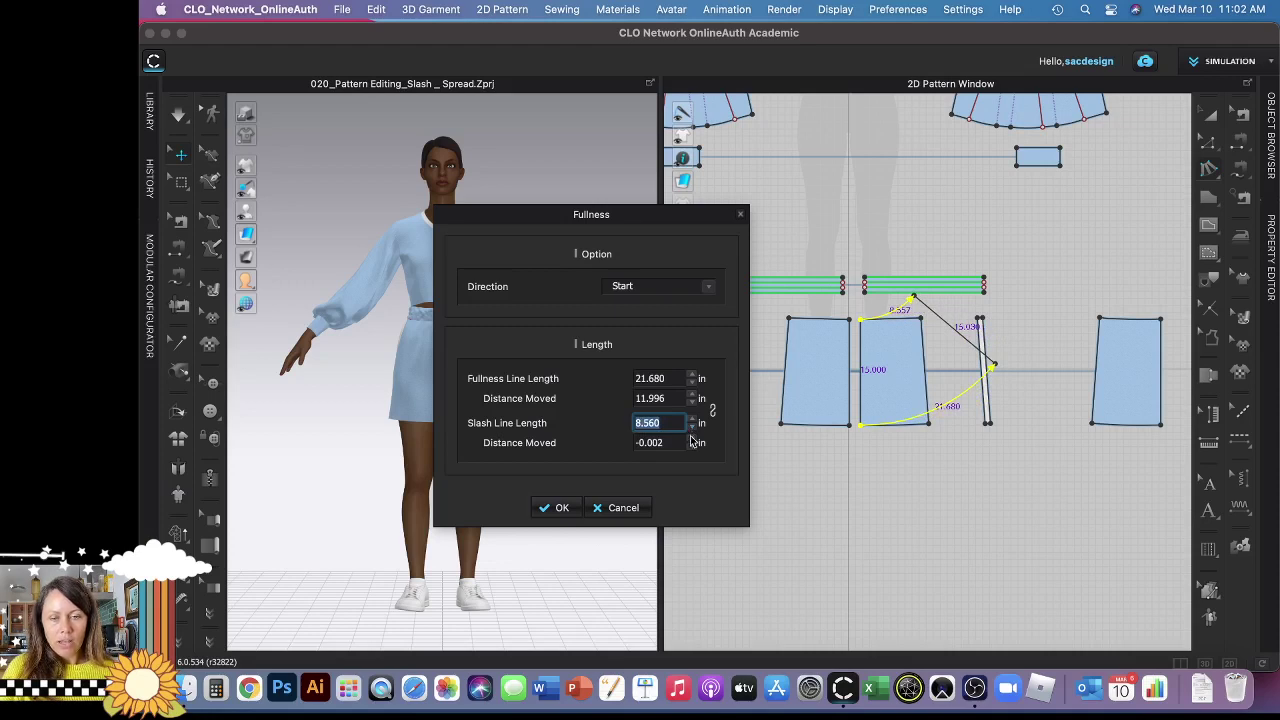
{"action": "left_click", "coordinate": [676, 442]}
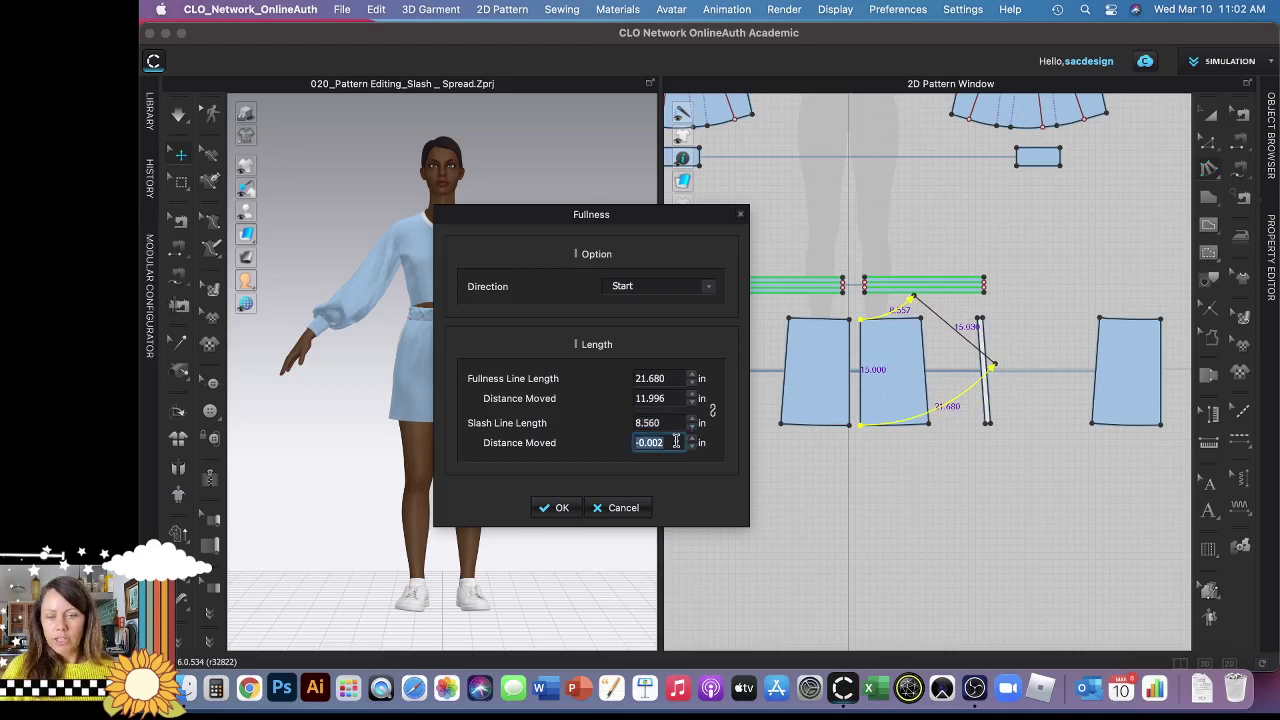
{"action": "type", "text": "0"}
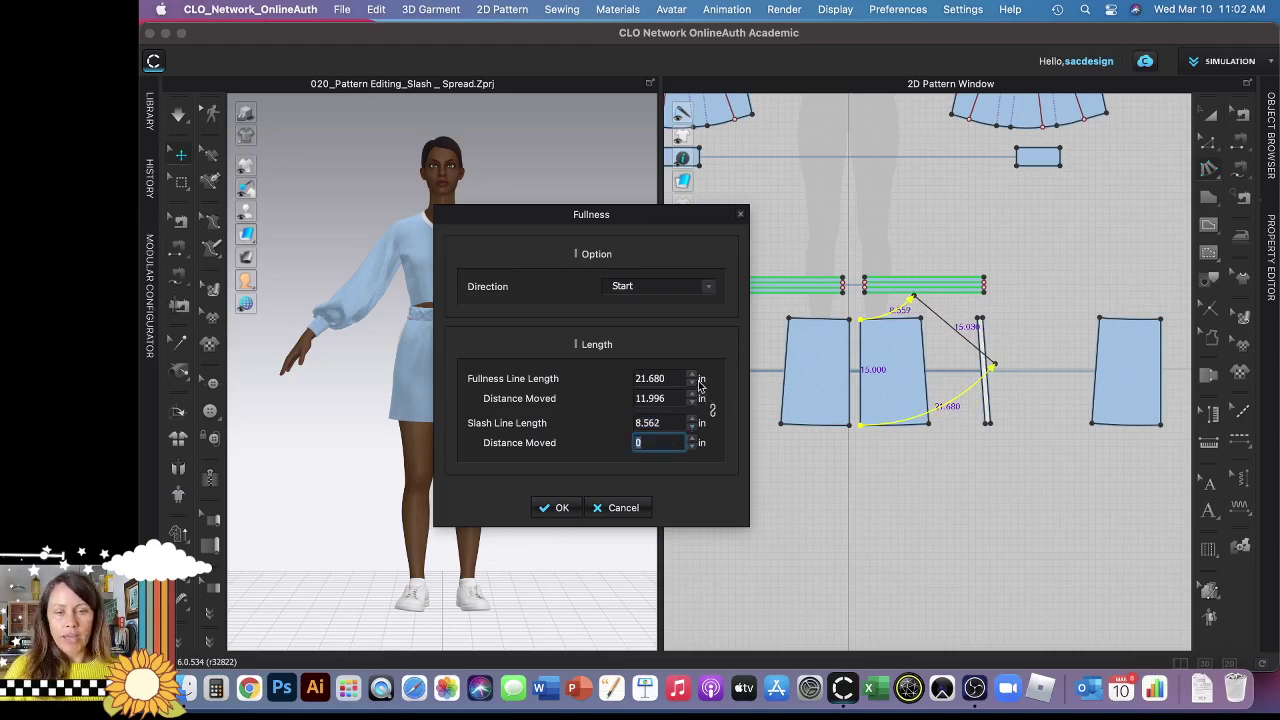
{"action": "left_click_drag", "start_coordinate": [697, 380], "coordinate": [697, 380]}
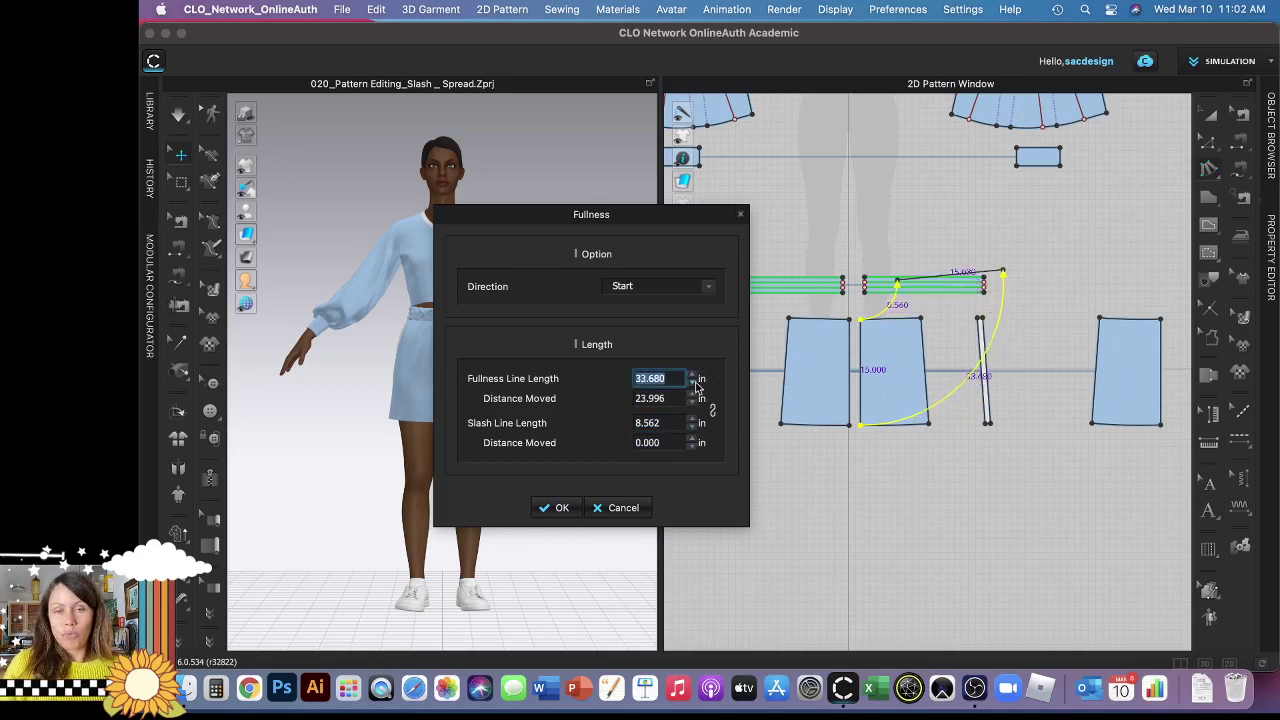
{"action": "left_click", "coordinate": [696, 385]}
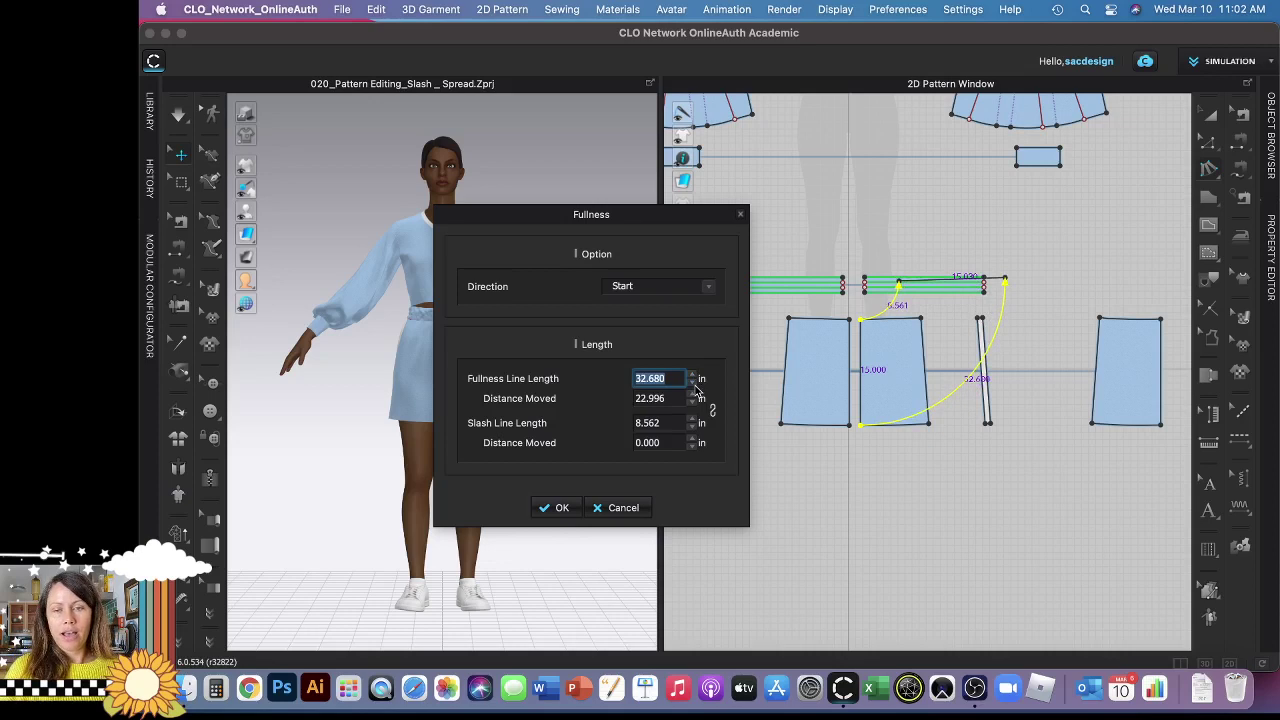
{"action": "left_click", "coordinate": [560, 506]}
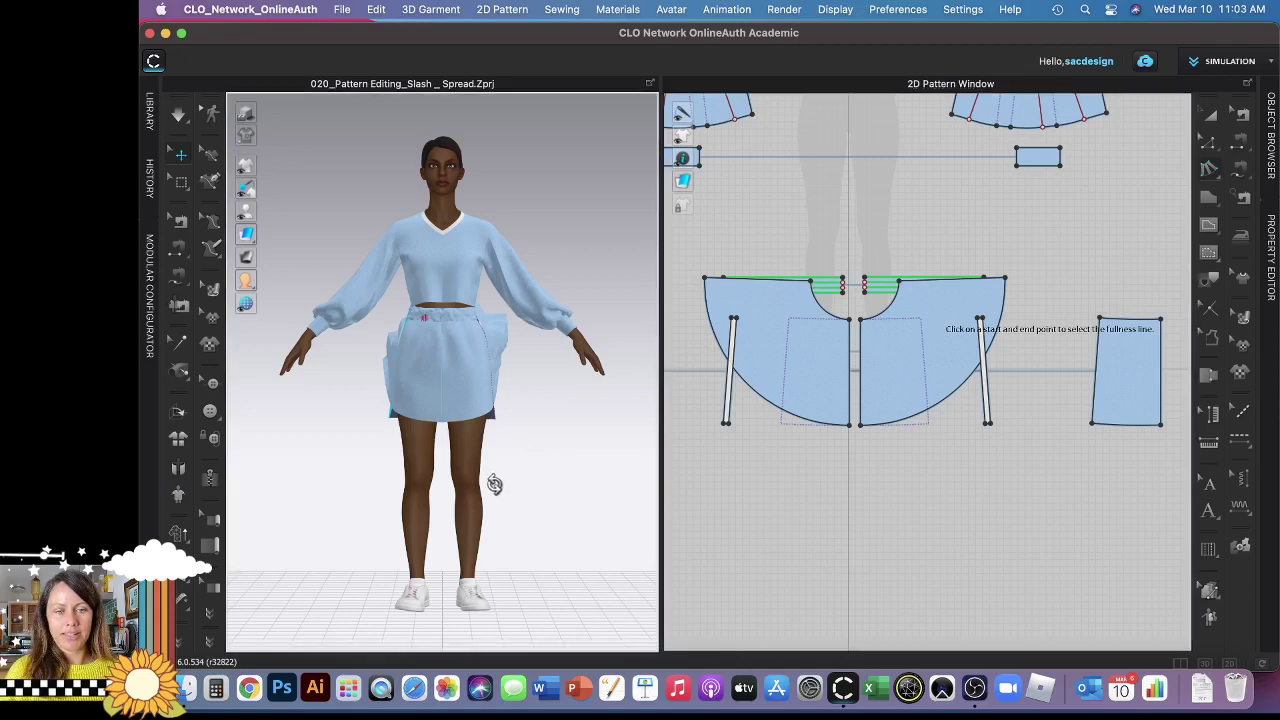
- Simulate the garment and inspect the drape of the flared skirt from the back, side and front
{"action": "right_click_drag", "start_coordinate": [494, 483], "coordinate": [258, 438]}
{"action": "key", "text": "space"}
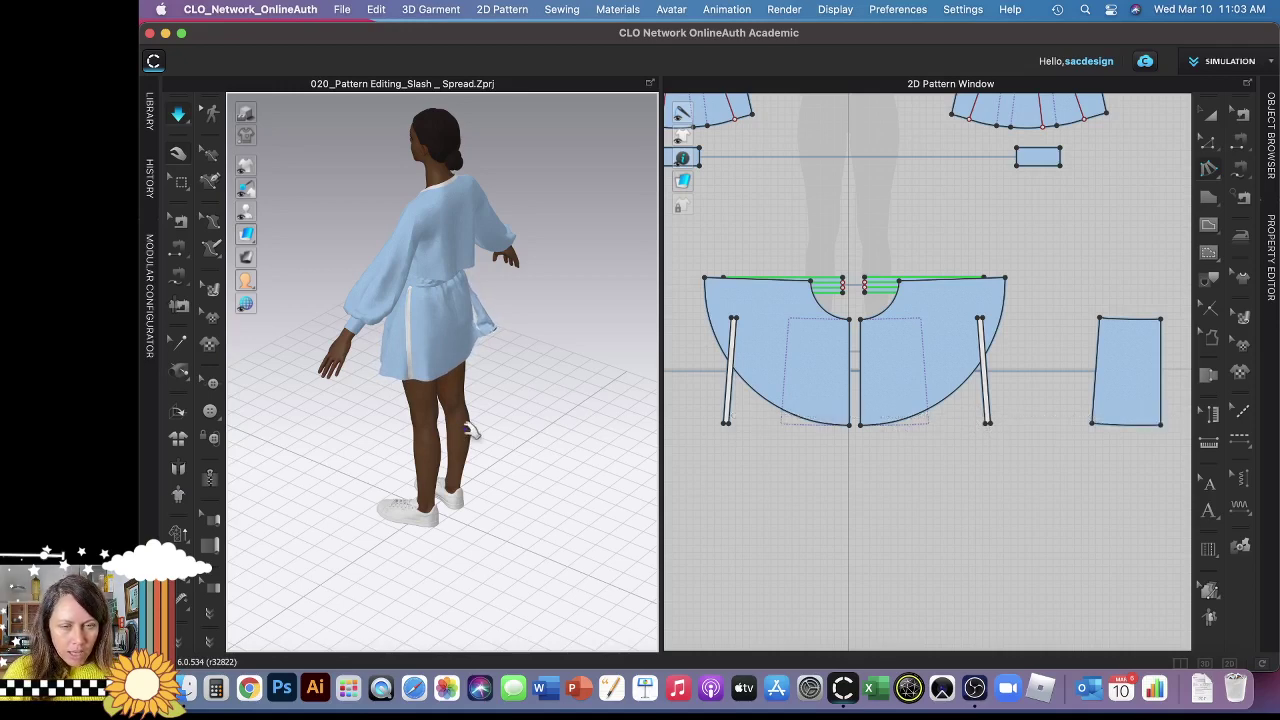
{"action": "right_click_drag", "start_coordinate": [508, 423], "coordinate": [600, 386]}
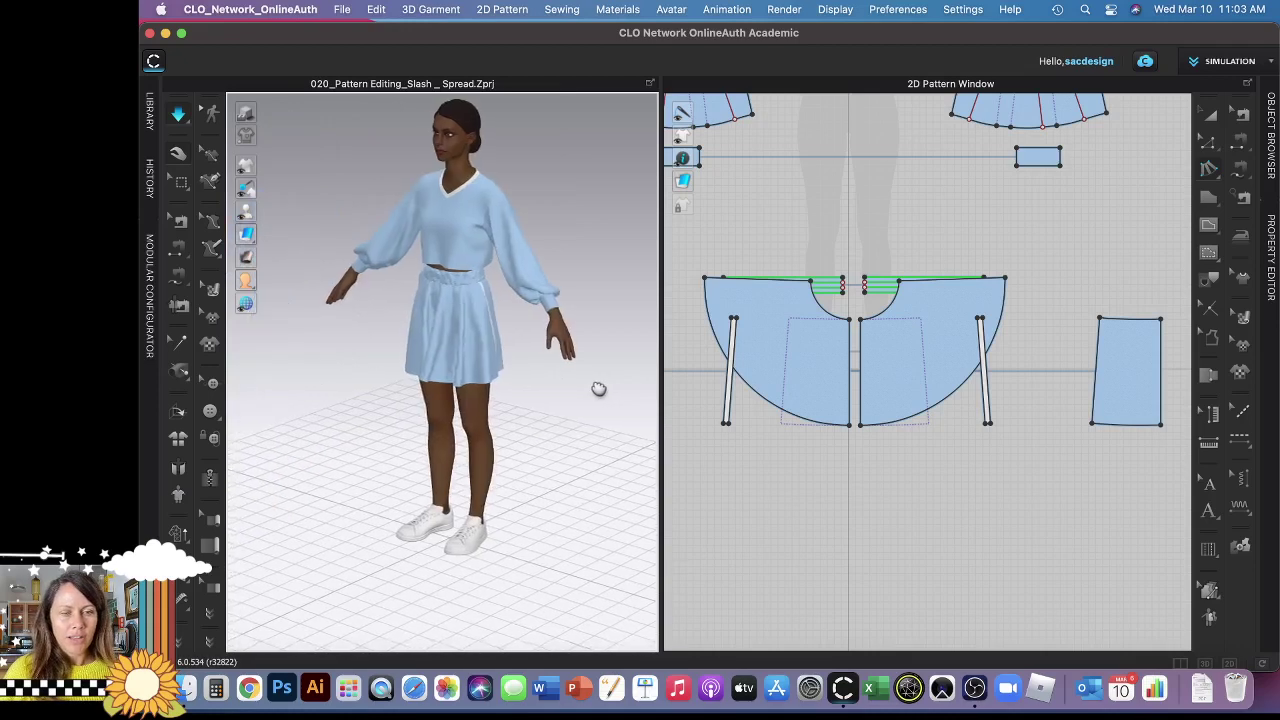
{"action": "right_click_drag", "start_coordinate": [486, 428], "coordinate": [495, 428]}
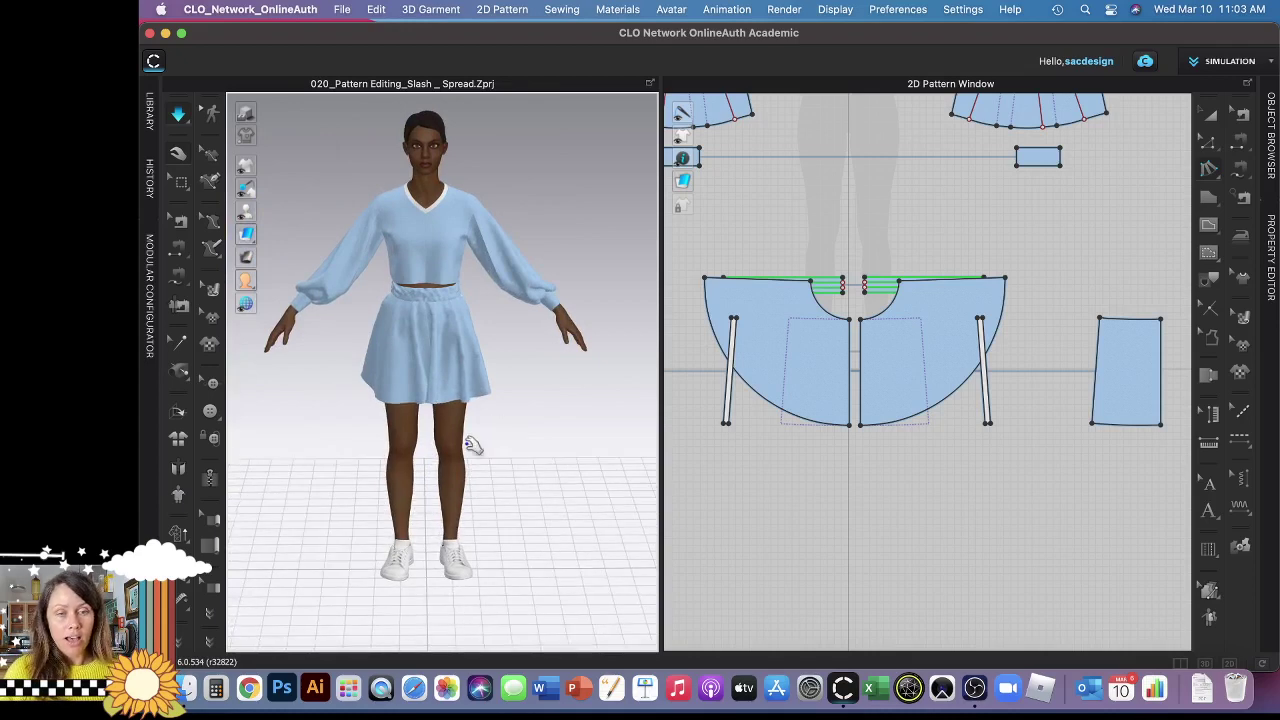
{"action": "right_click_drag", "start_coordinate": [486, 469], "coordinate": [555, 476]}
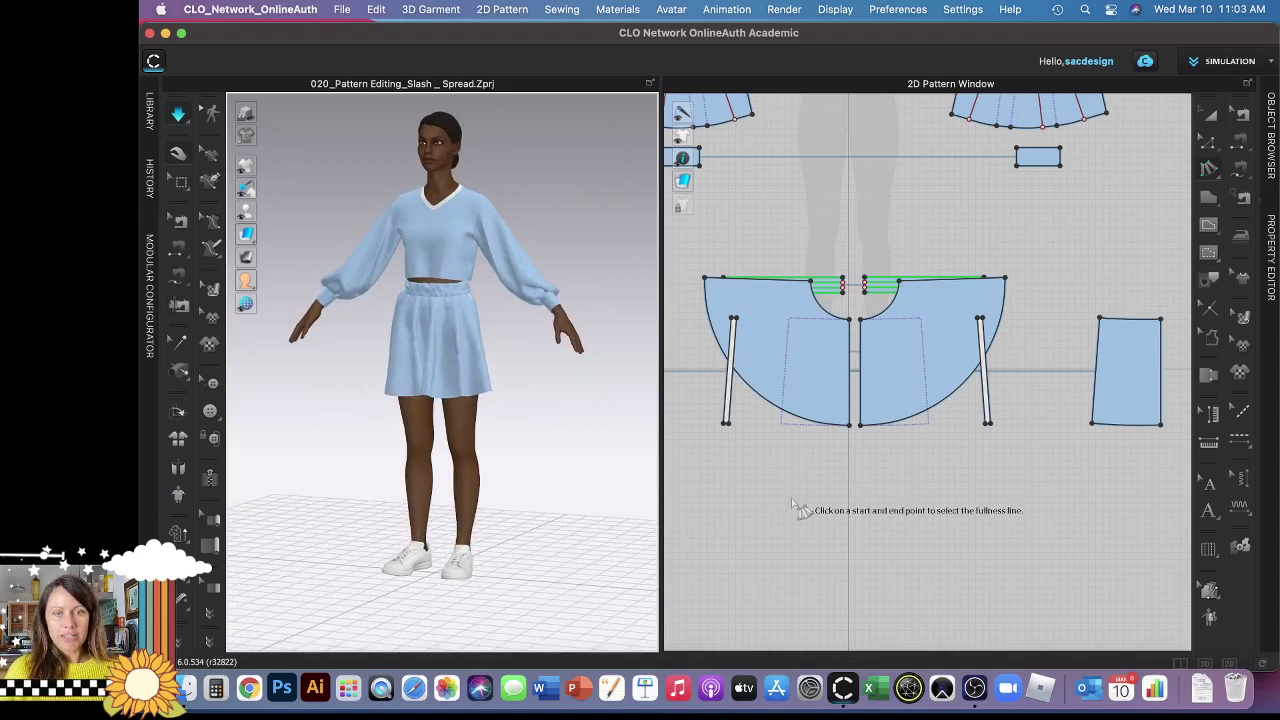
- Bring up the choice between the Fullness (Point) and Fullness (Line) tools
{"action": "left_click", "coordinate": [1212, 170]}
{"action": "left_click", "coordinate": [1211, 174]}
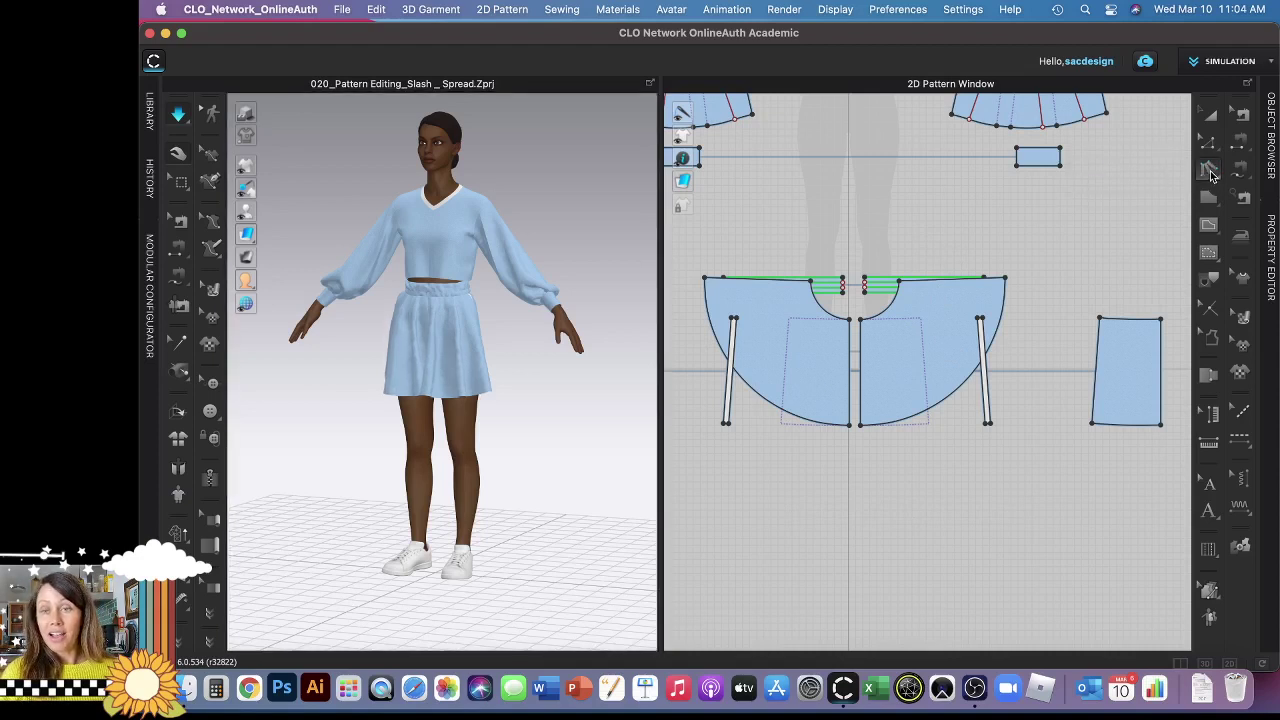
{"action": "left_click", "coordinate": [1211, 174]}
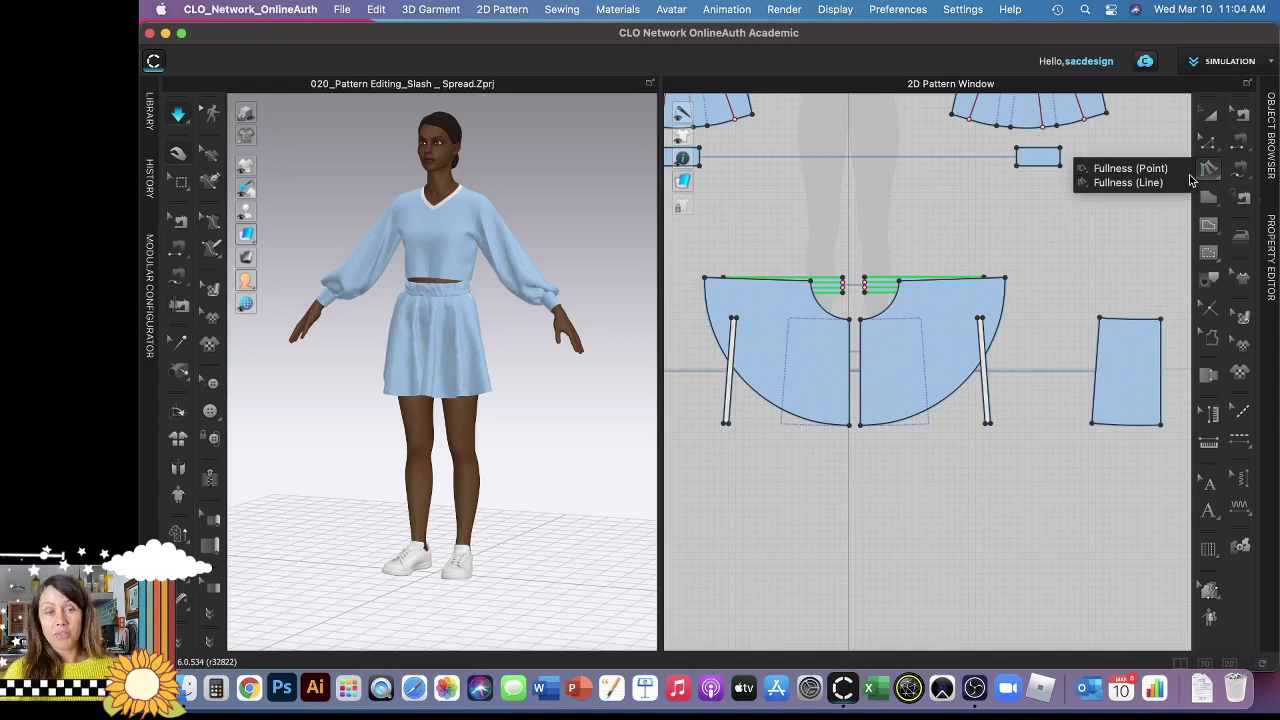